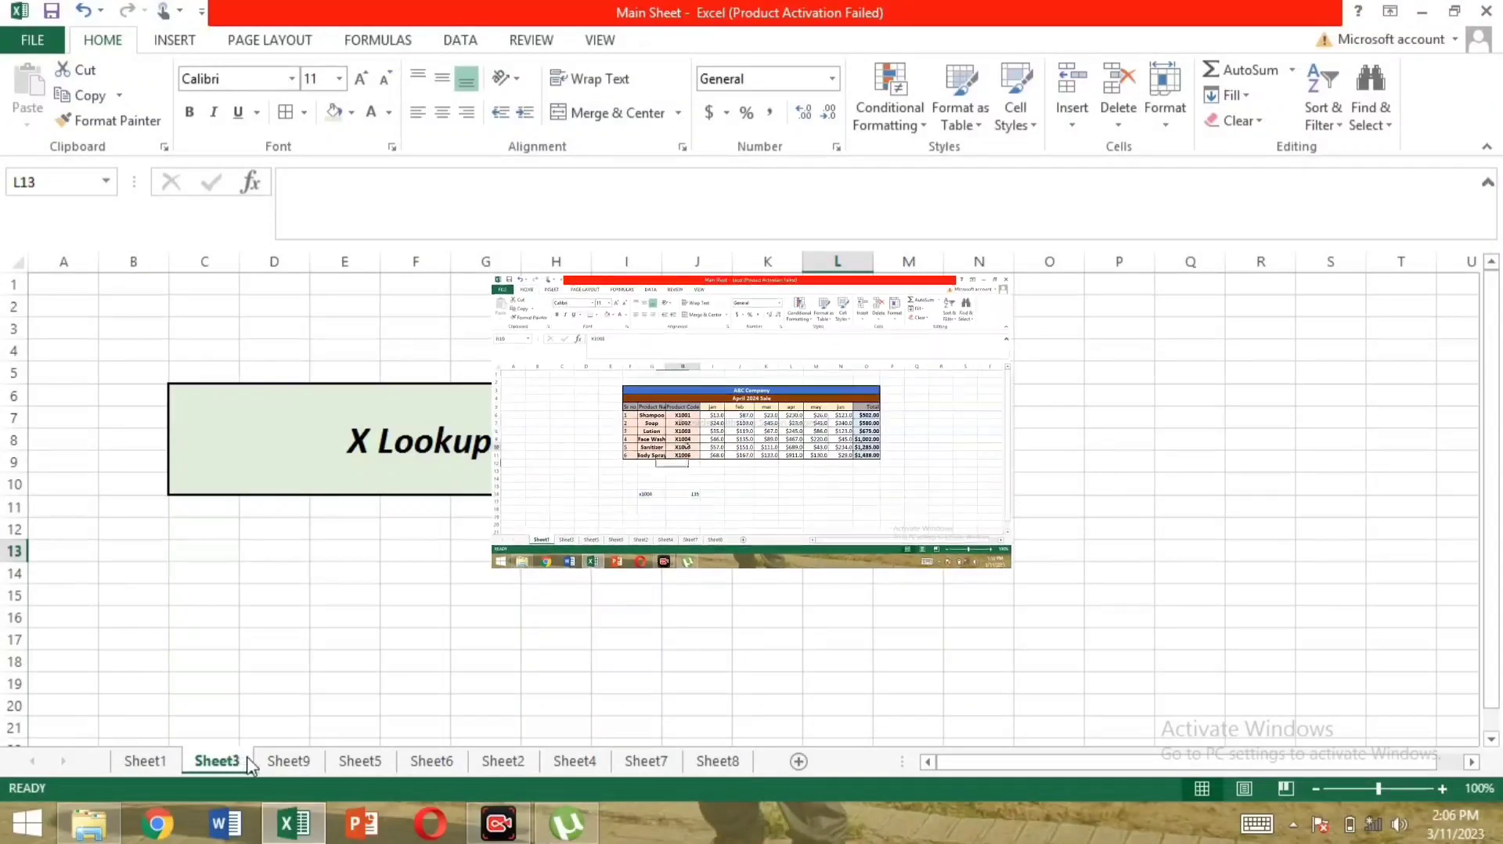
# Step: Look over the X Lookup title on Sheet3 and the list of lookup formula types on Sheet9
pyautogui.click(144, 761)
pyautogui.click(213, 761)
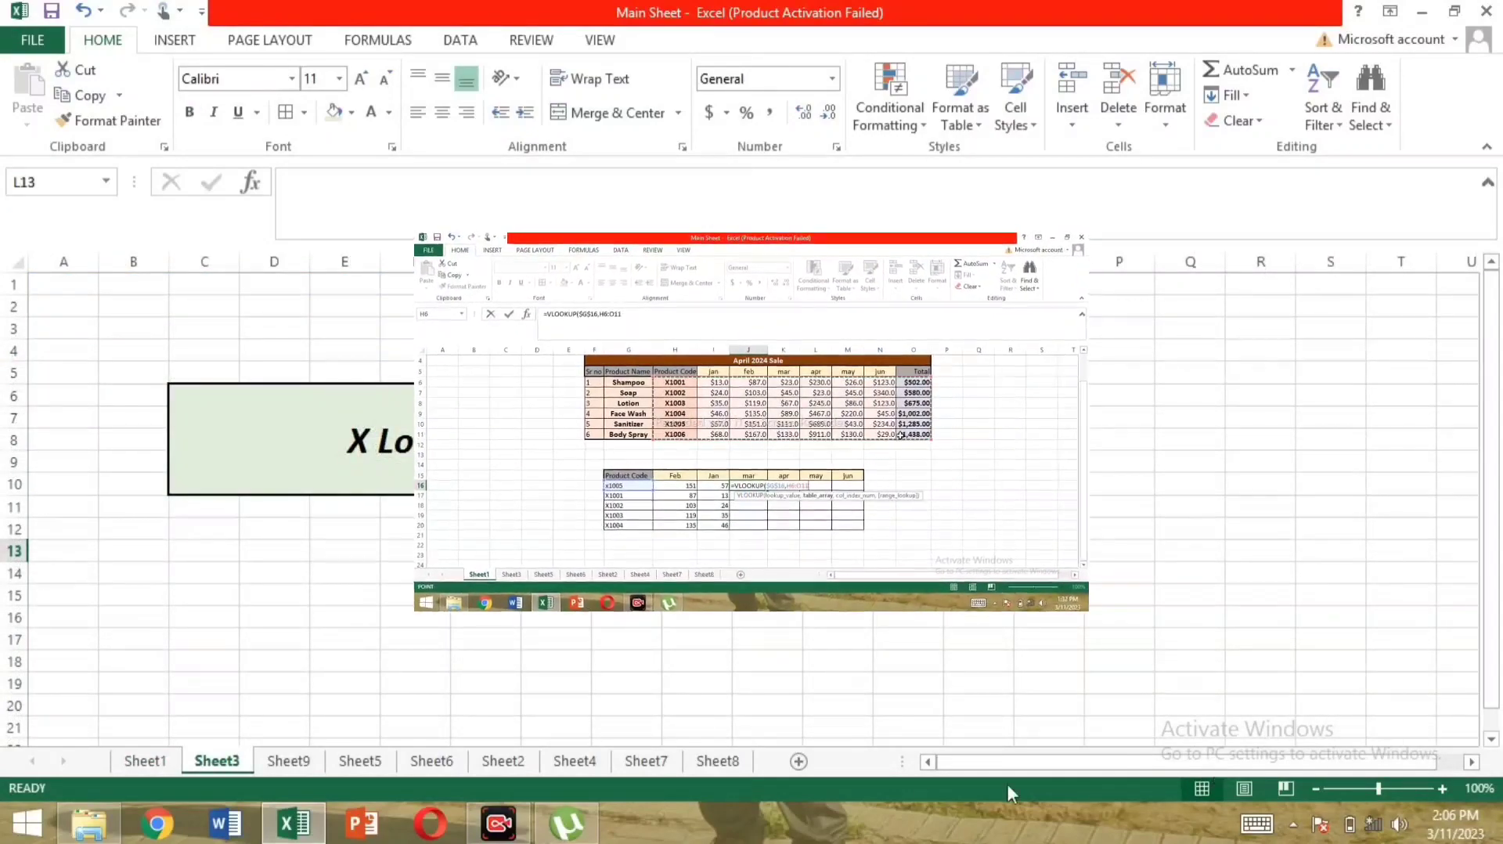
pyautogui.click(294, 761)
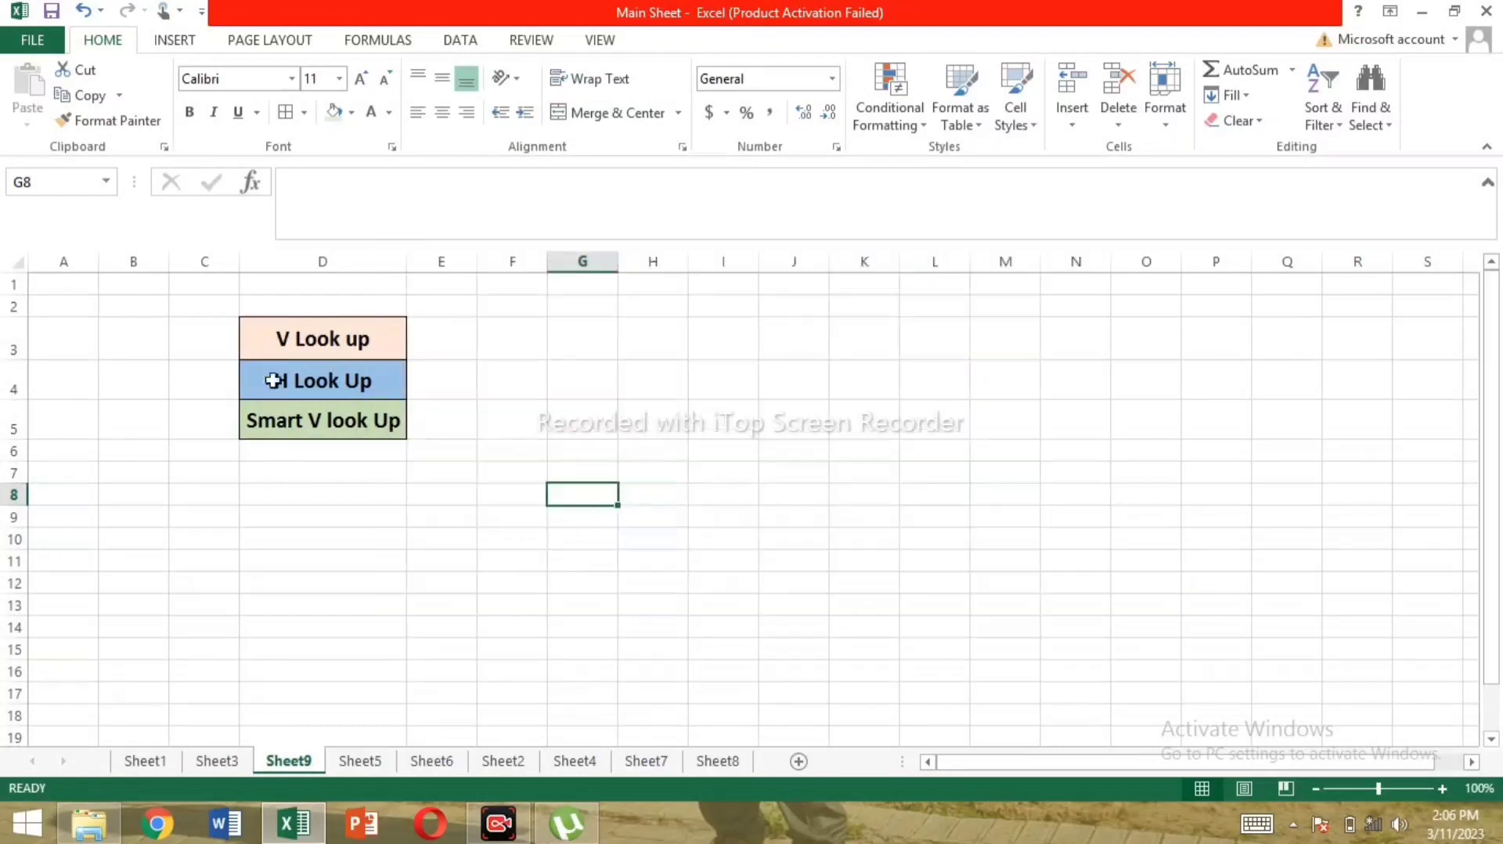
pyautogui.click(323, 328)
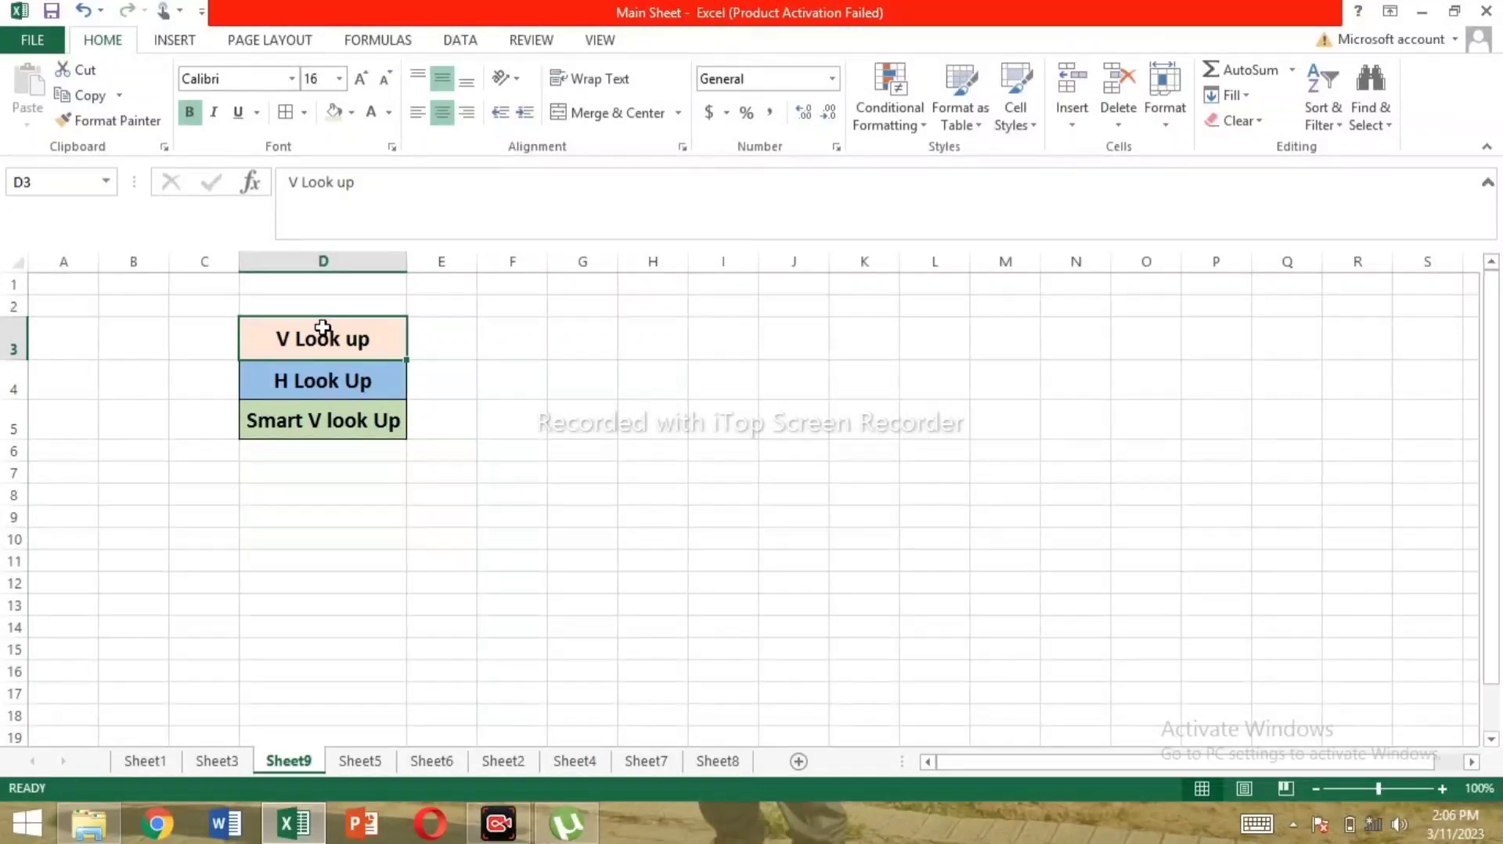
pyautogui.click(289, 428)
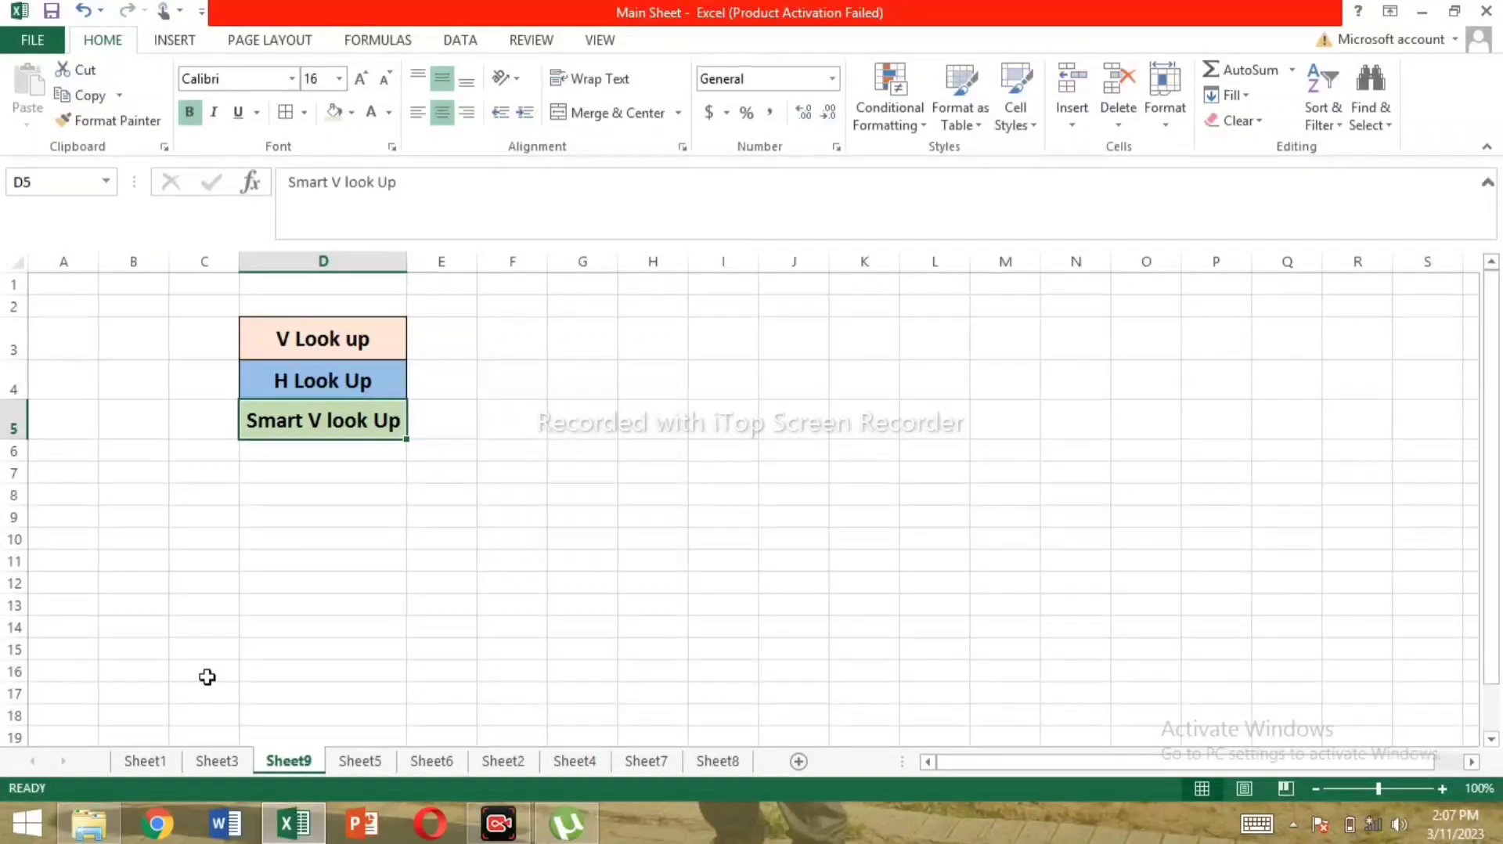
pyautogui.click(227, 764)
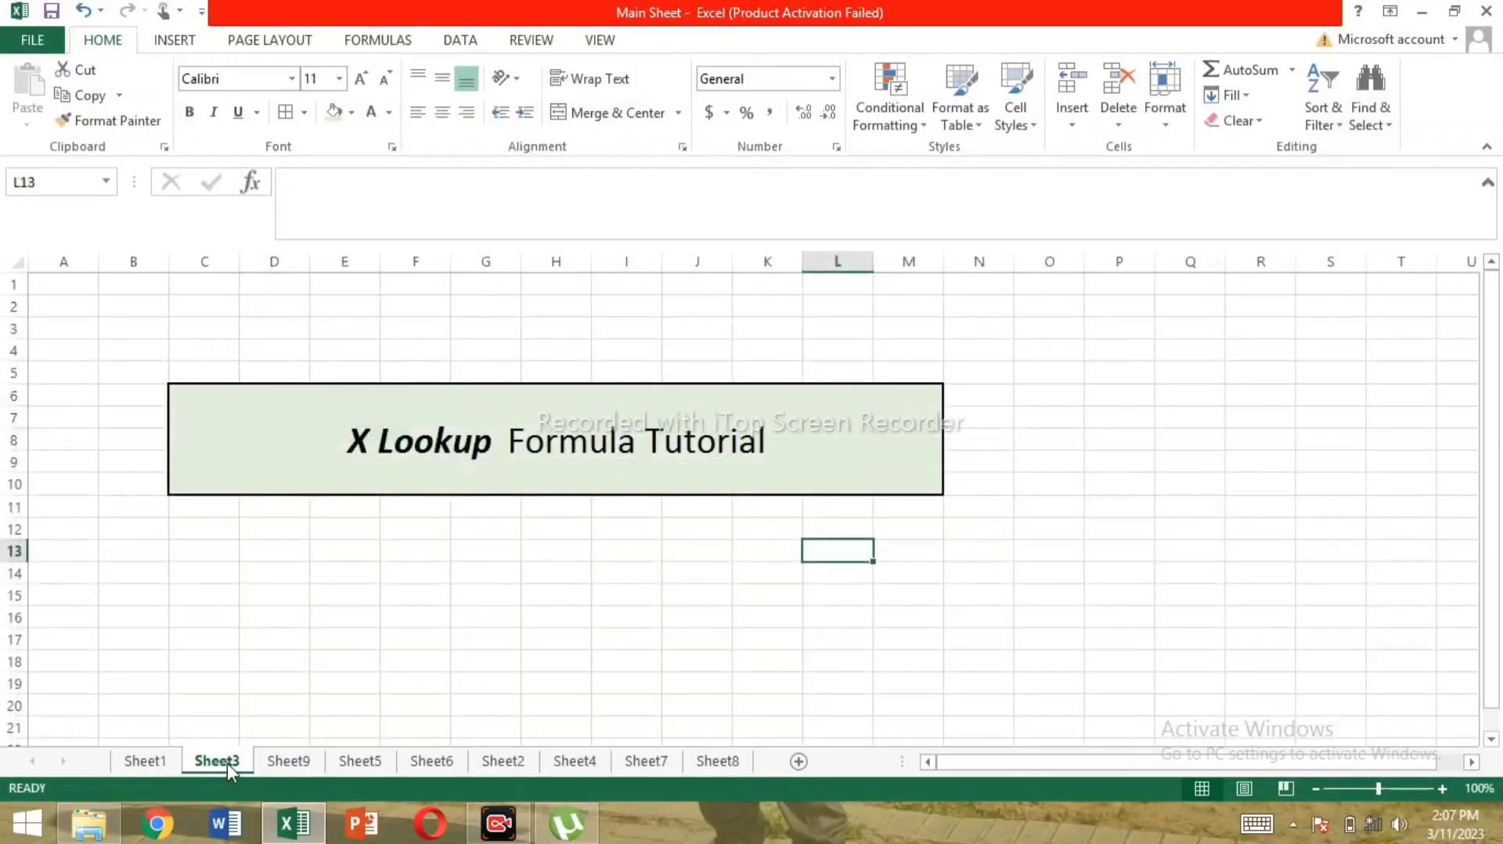
pyautogui.click(515, 507)
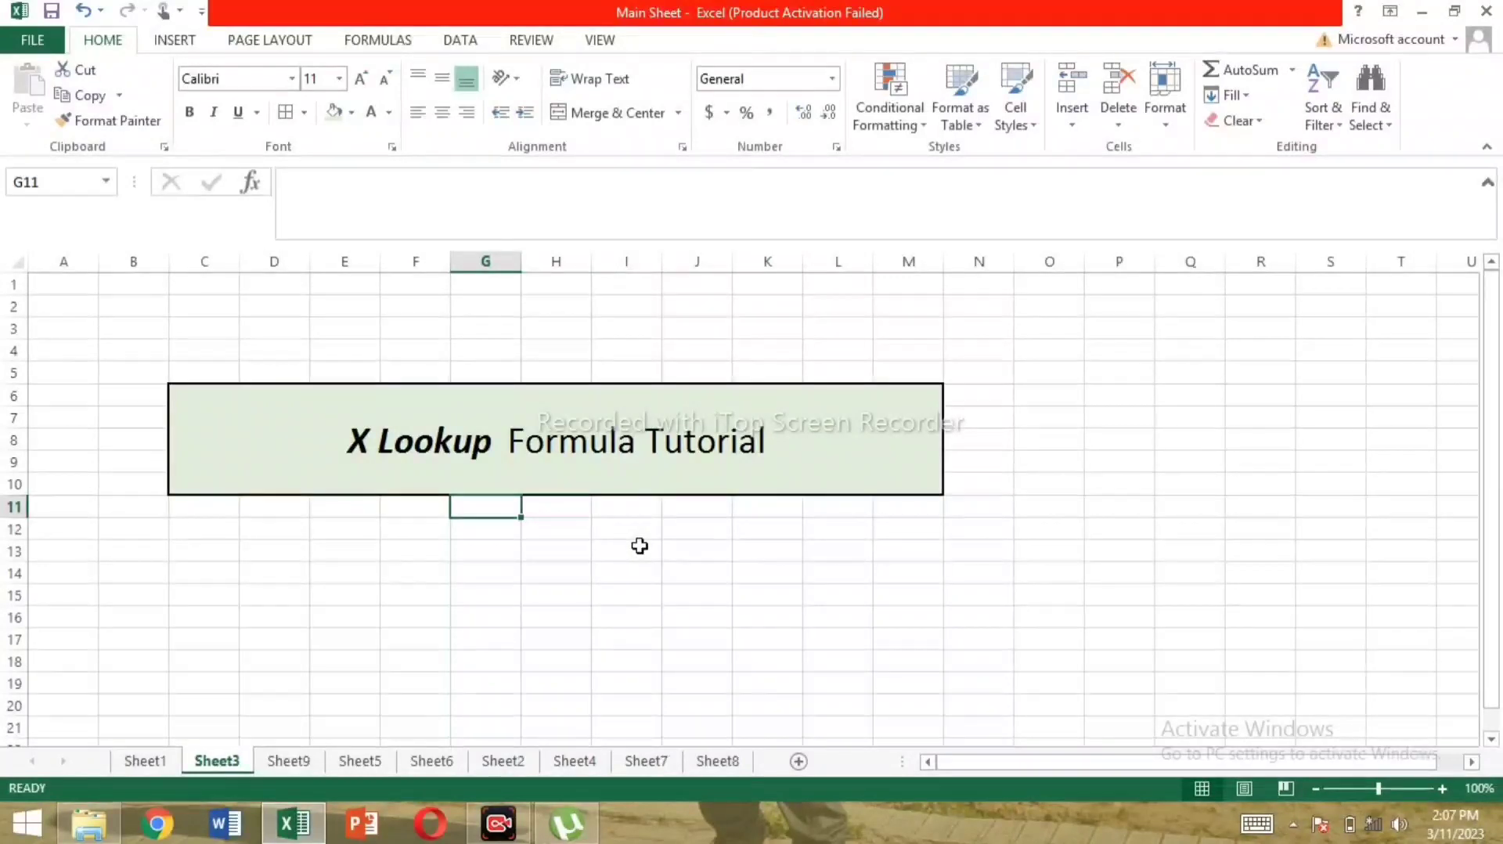
pyautogui.click(517, 466)
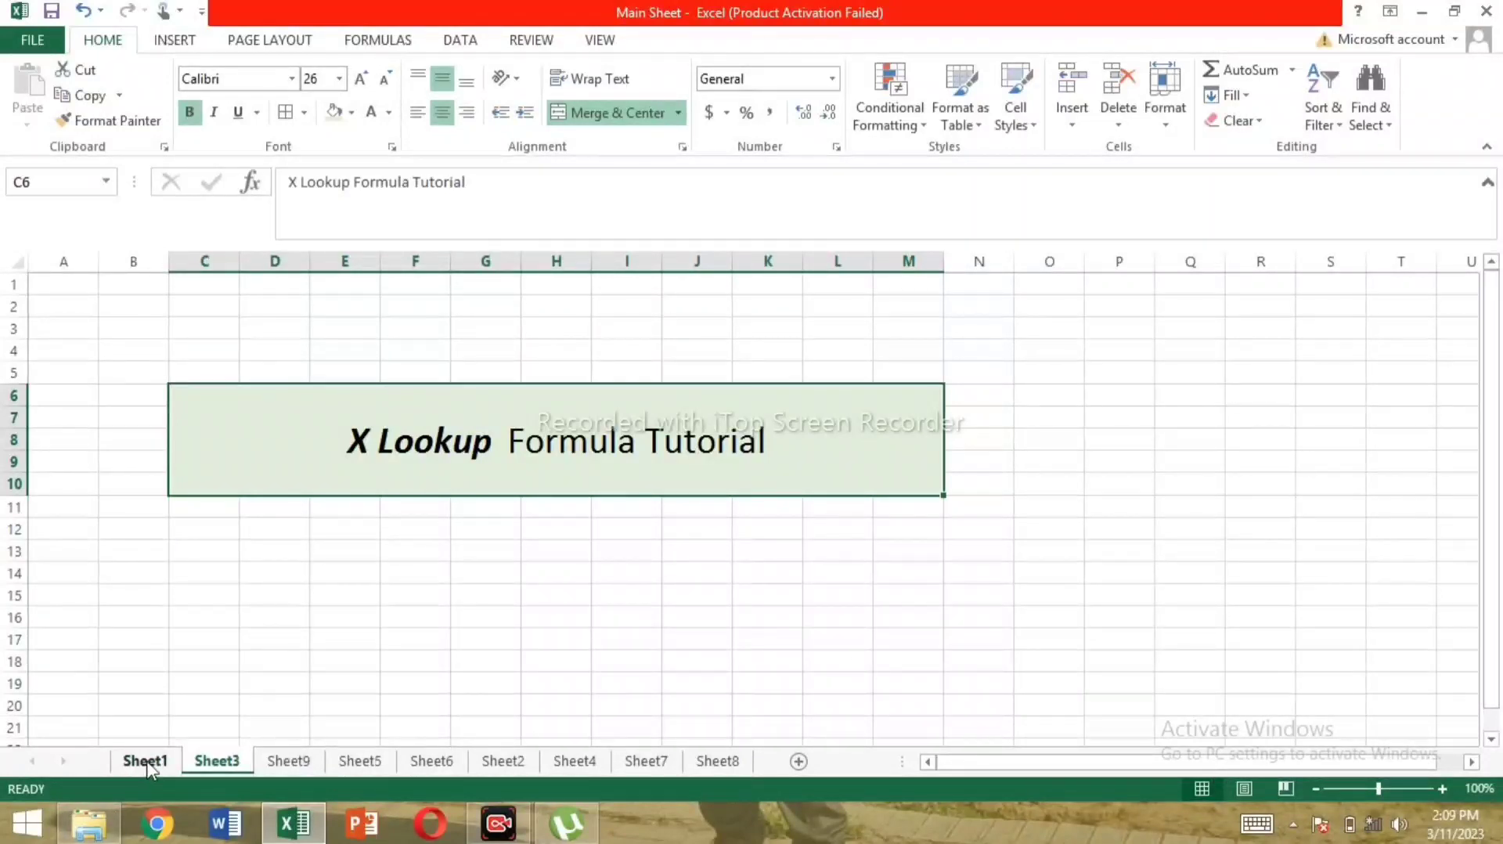
# Step: Examine the ABC Company 2023 sales table on Sheet1, especially the product codes and the Shampoo row
pyautogui.click(148, 763)
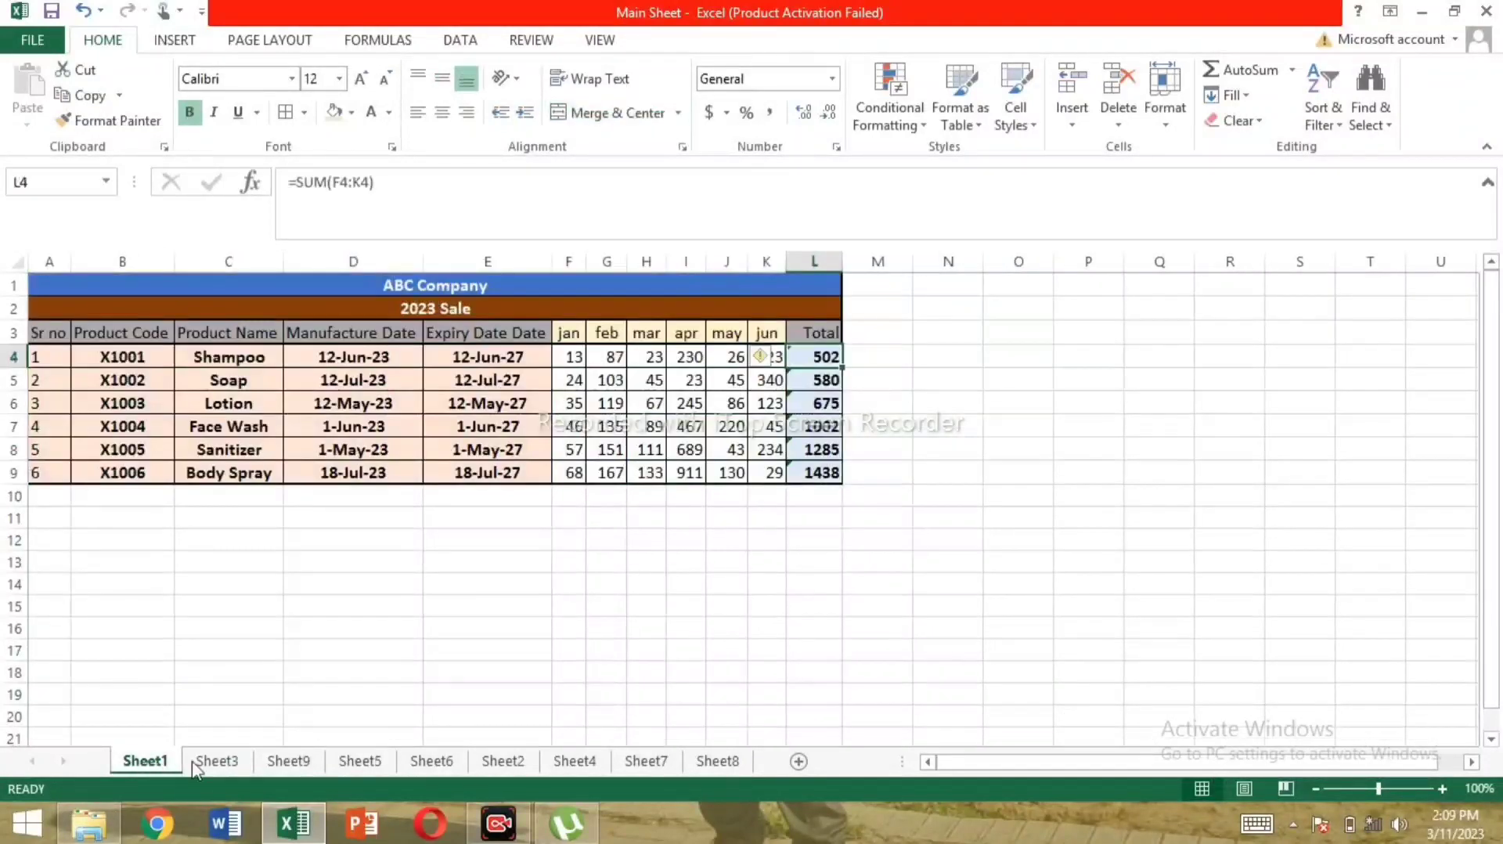
pyautogui.click(289, 762)
pyautogui.click(153, 769)
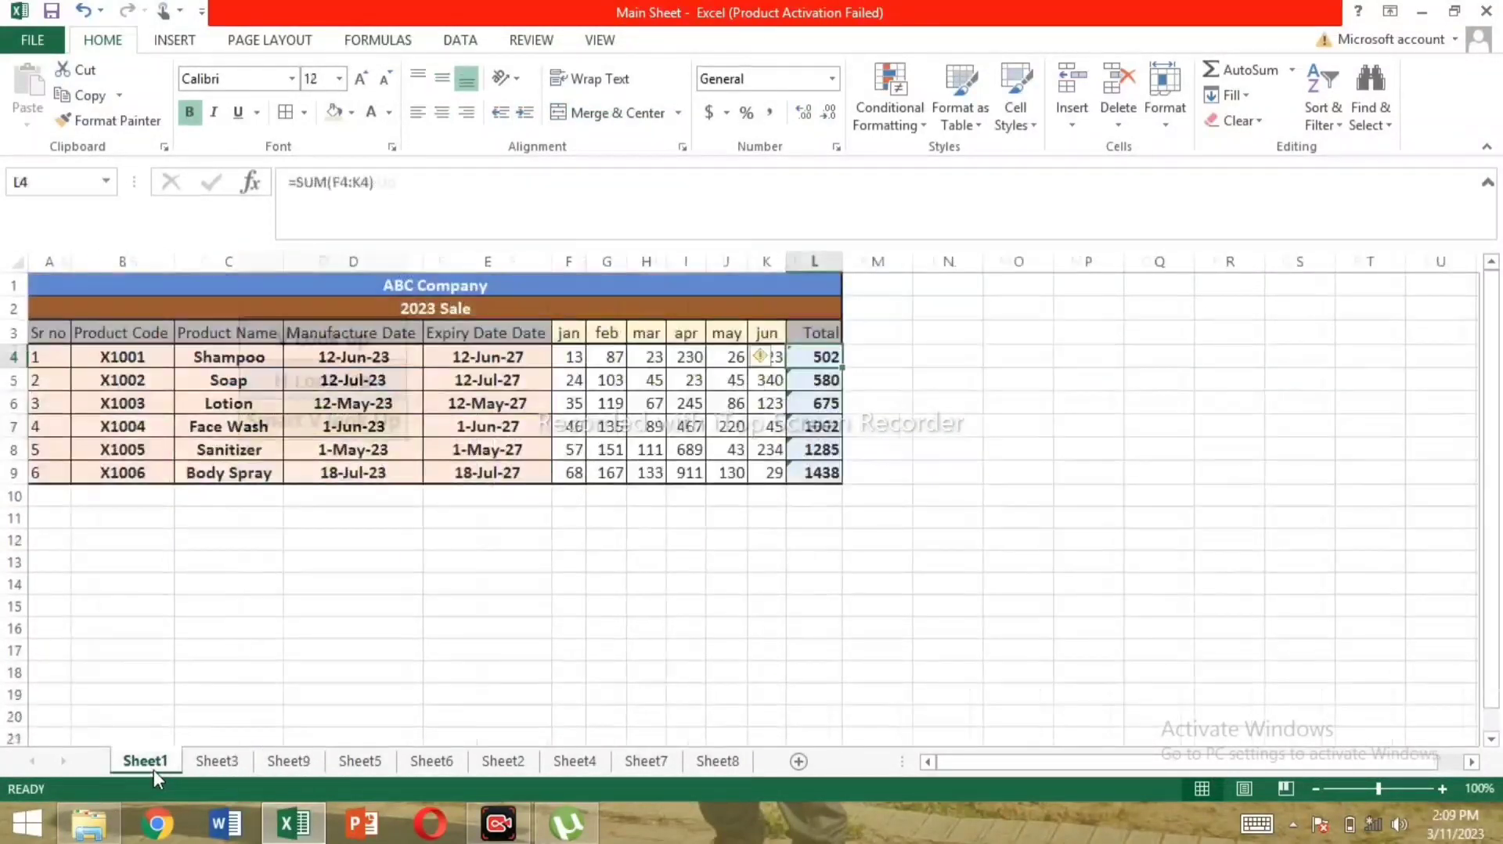
pyautogui.click(312, 517)
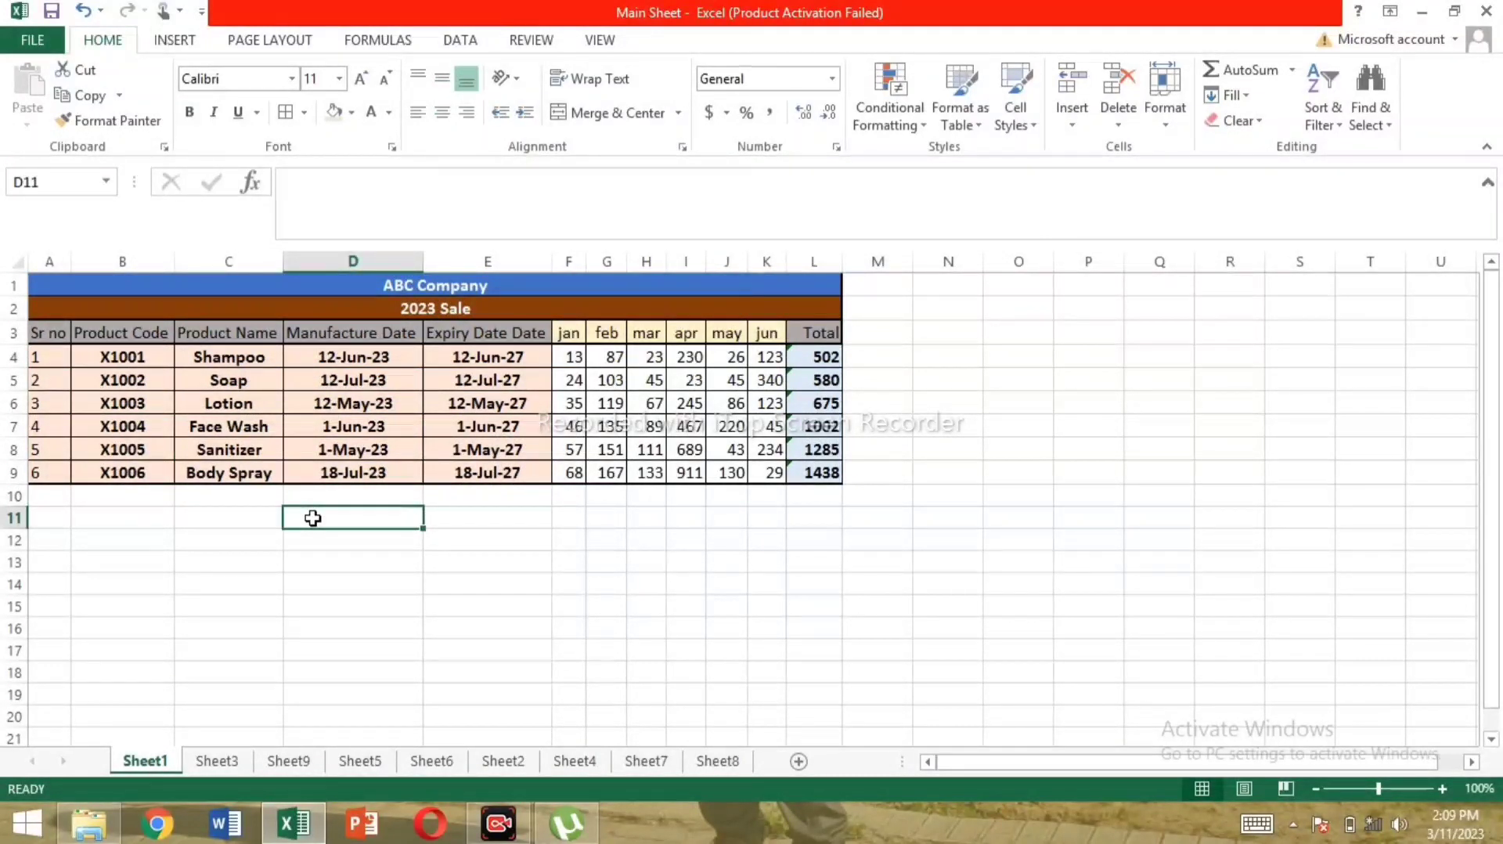
pyautogui.click(115, 353)
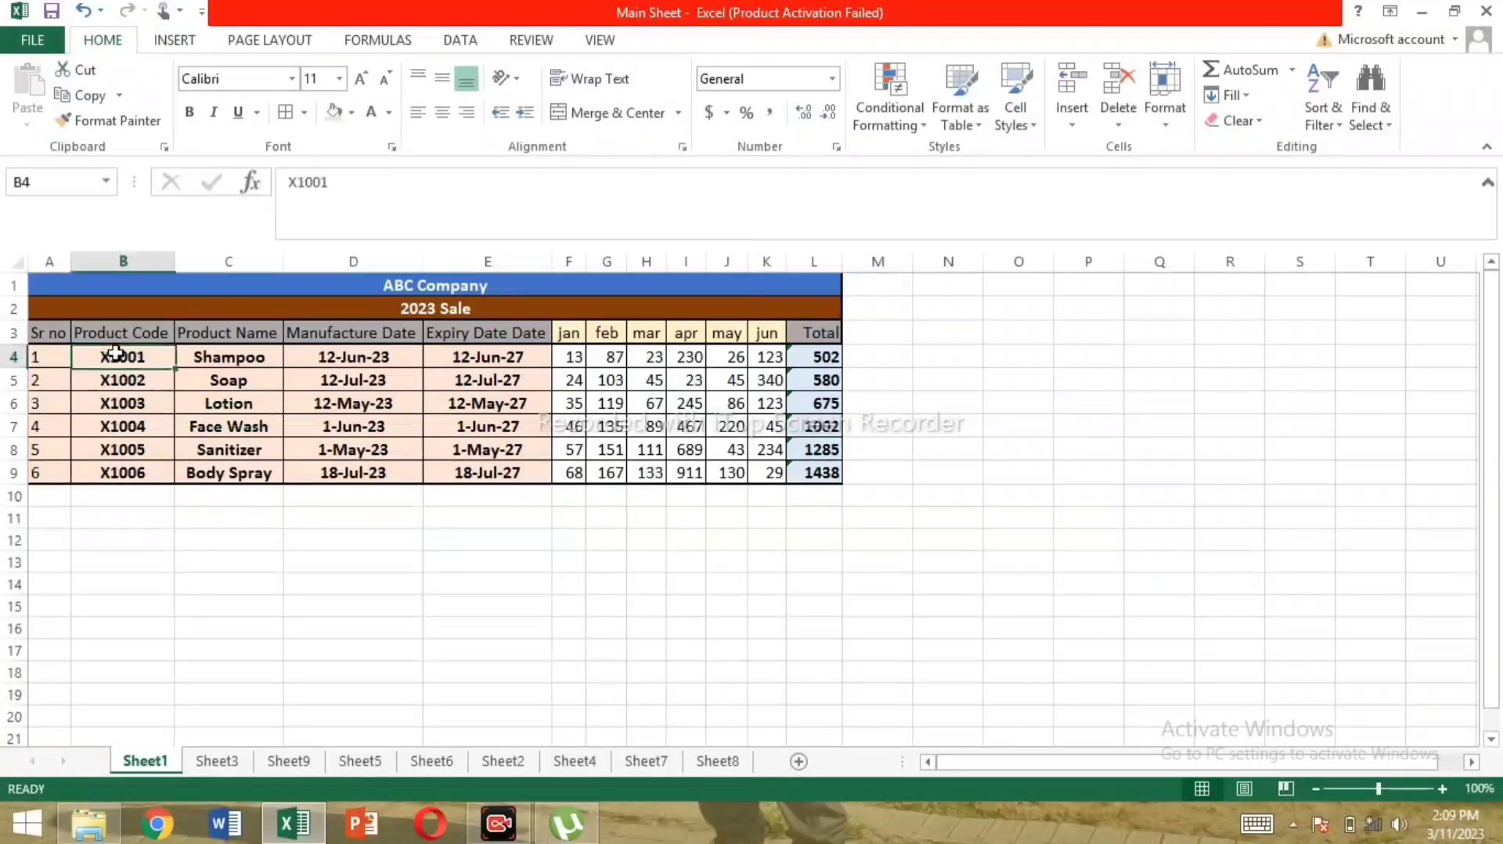
pyautogui.click(121, 382)
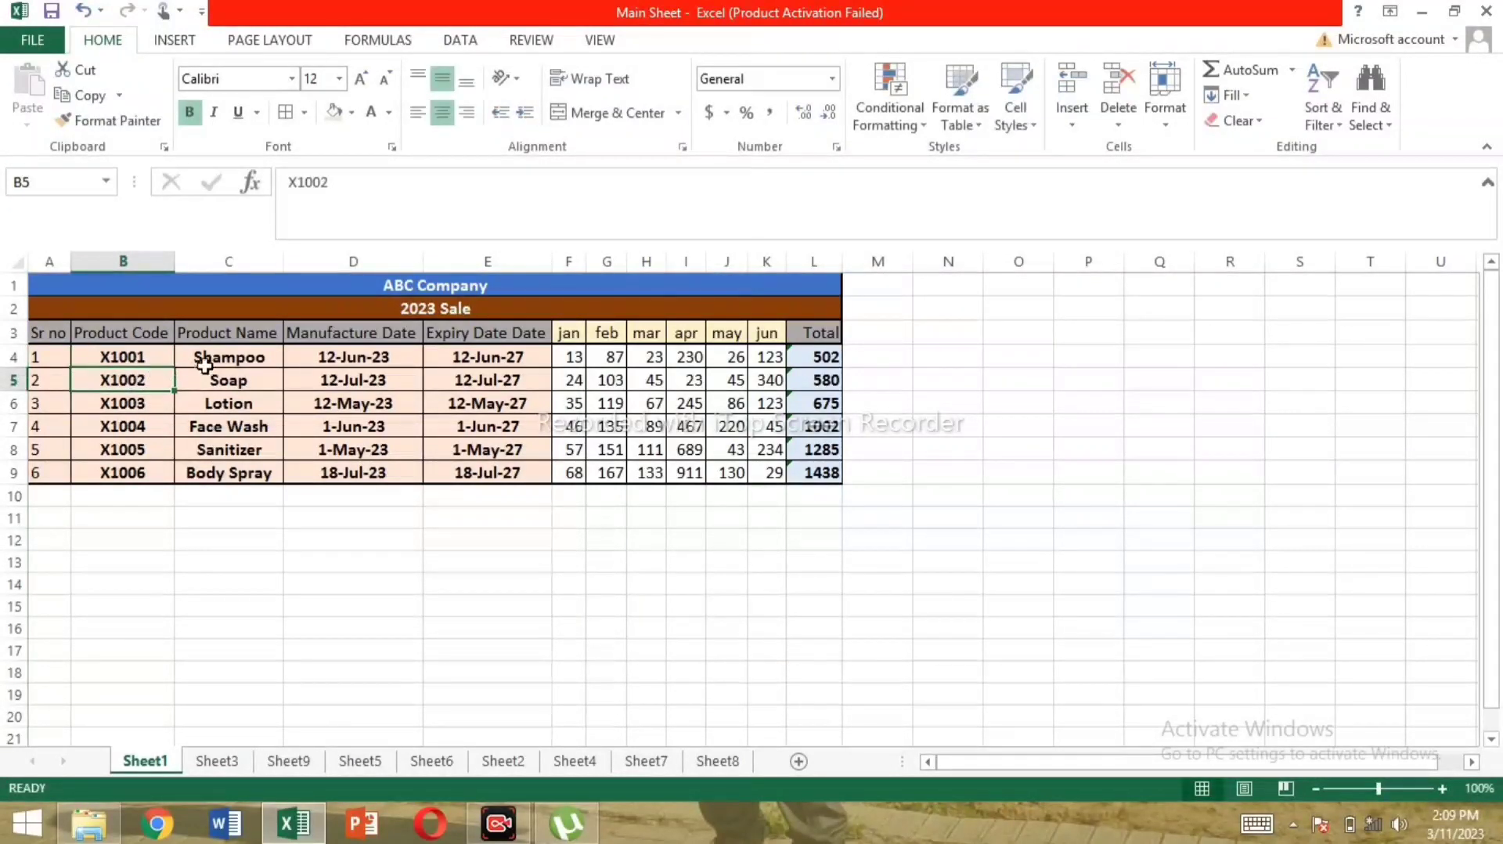
pyautogui.click(149, 357)
pyautogui.click(214, 356)
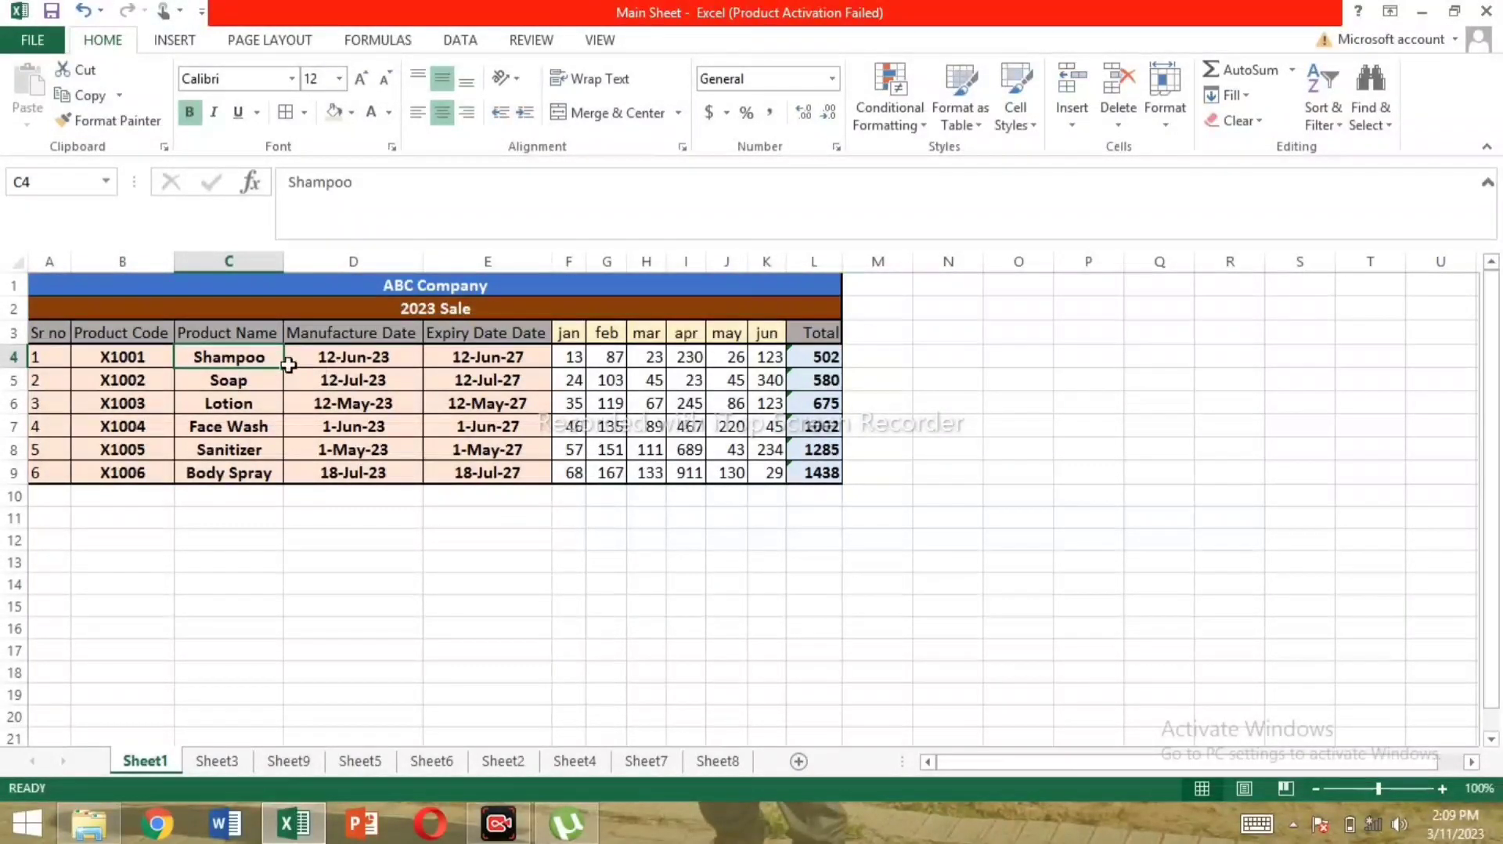
pyautogui.moveTo(266, 359); pyautogui.dragTo(456, 368)
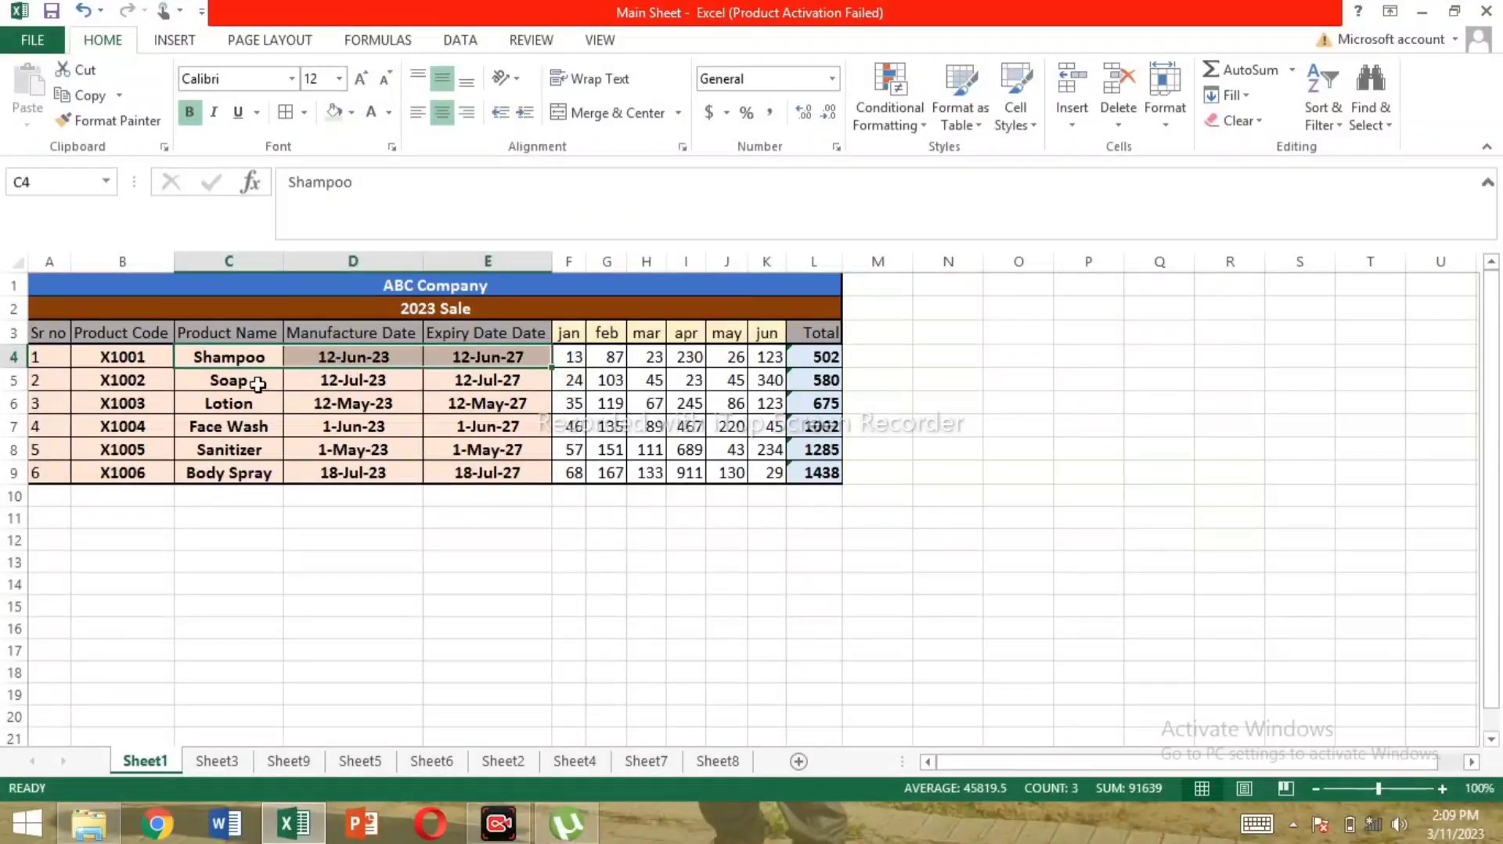
pyautogui.moveTo(210, 357); pyautogui.dragTo(587, 358)
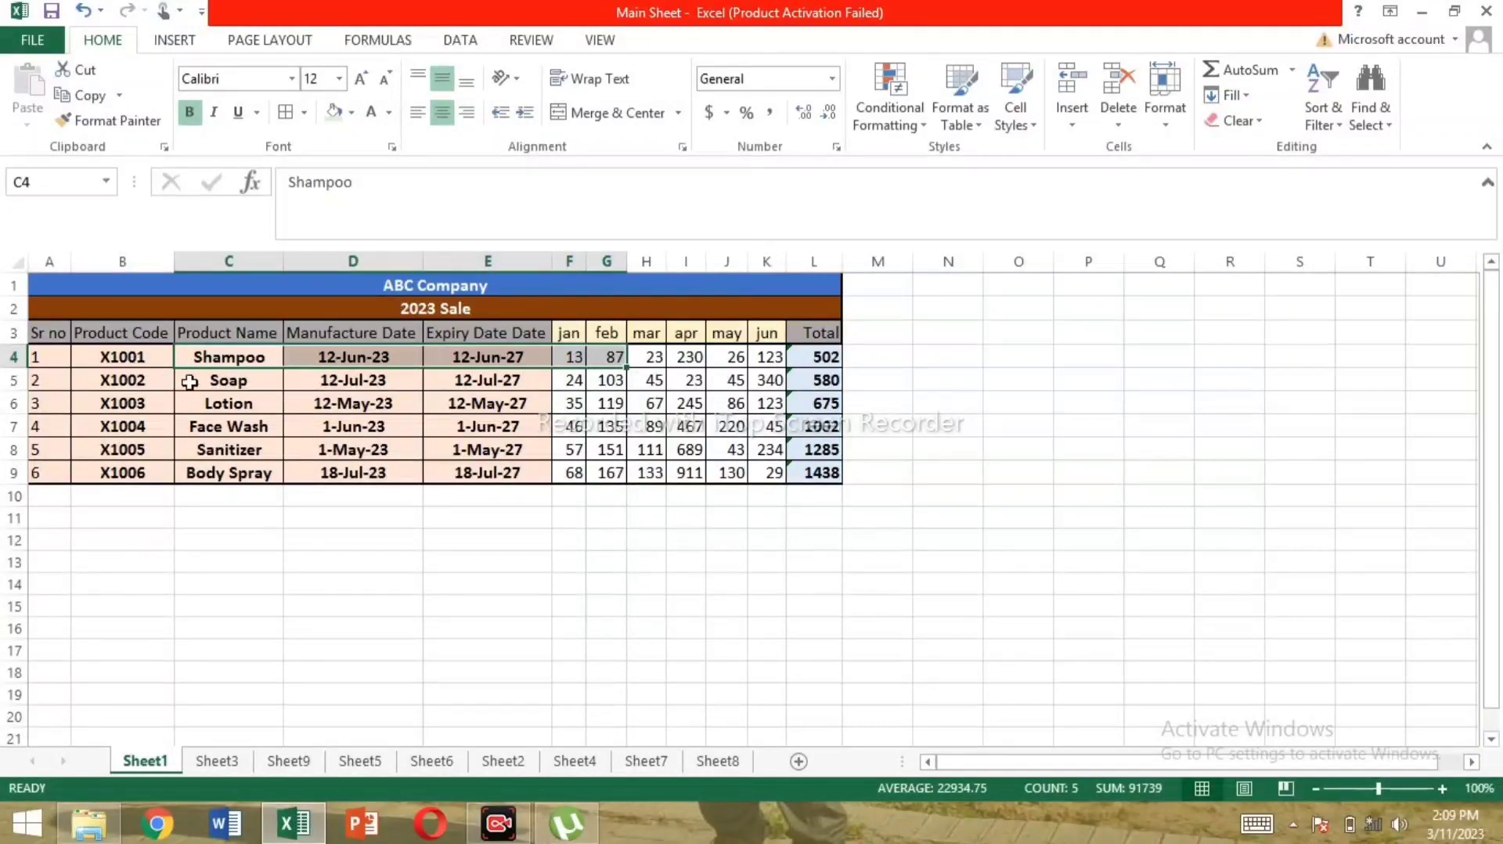
# Step: Enter X1002 as the product code in cell B13 of the small lookup table
pyautogui.click(168, 545)
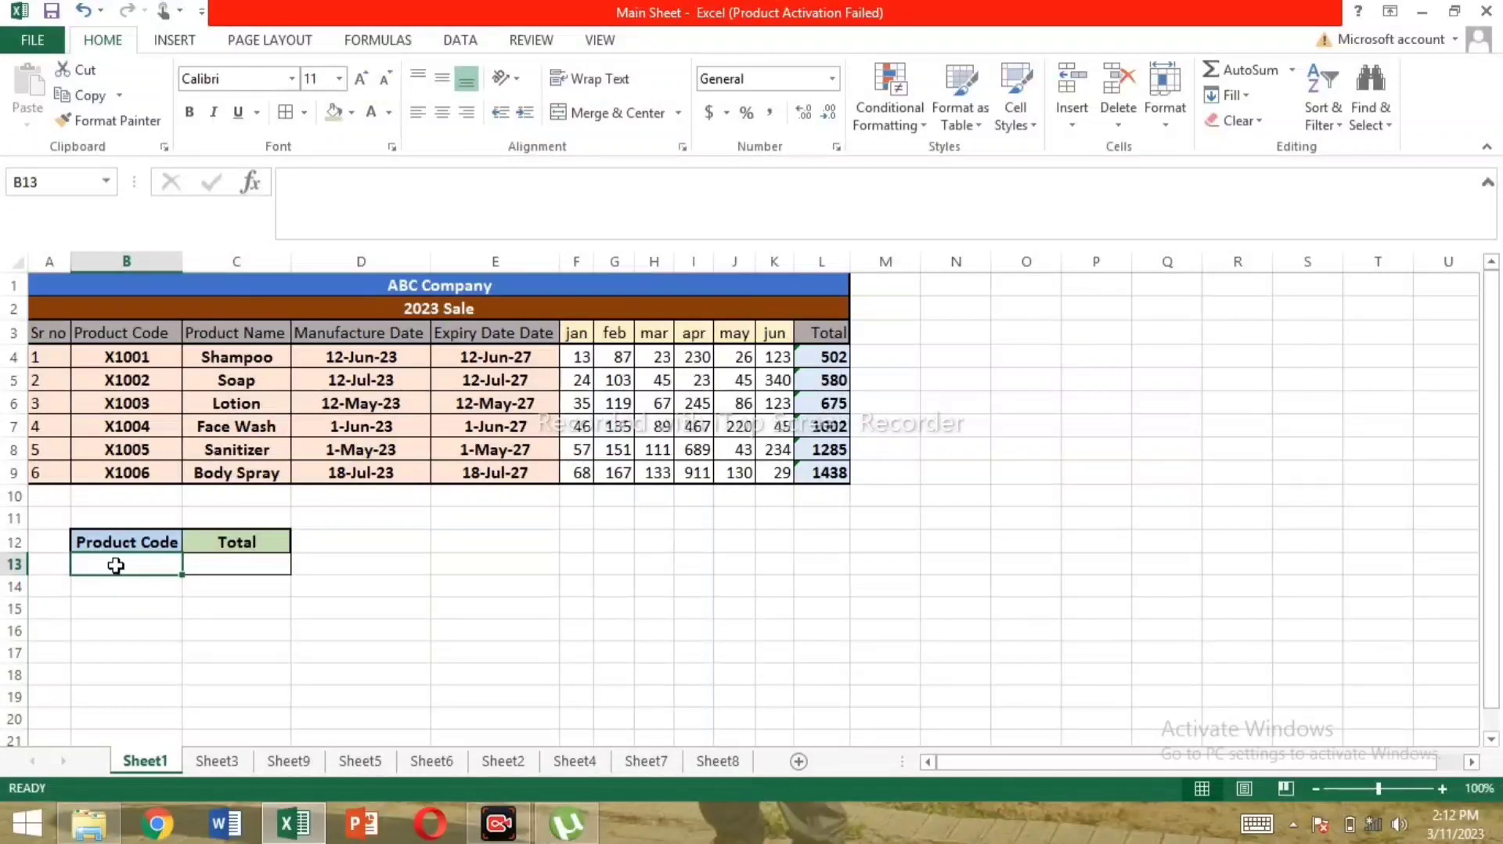
pyautogui.write('X100')
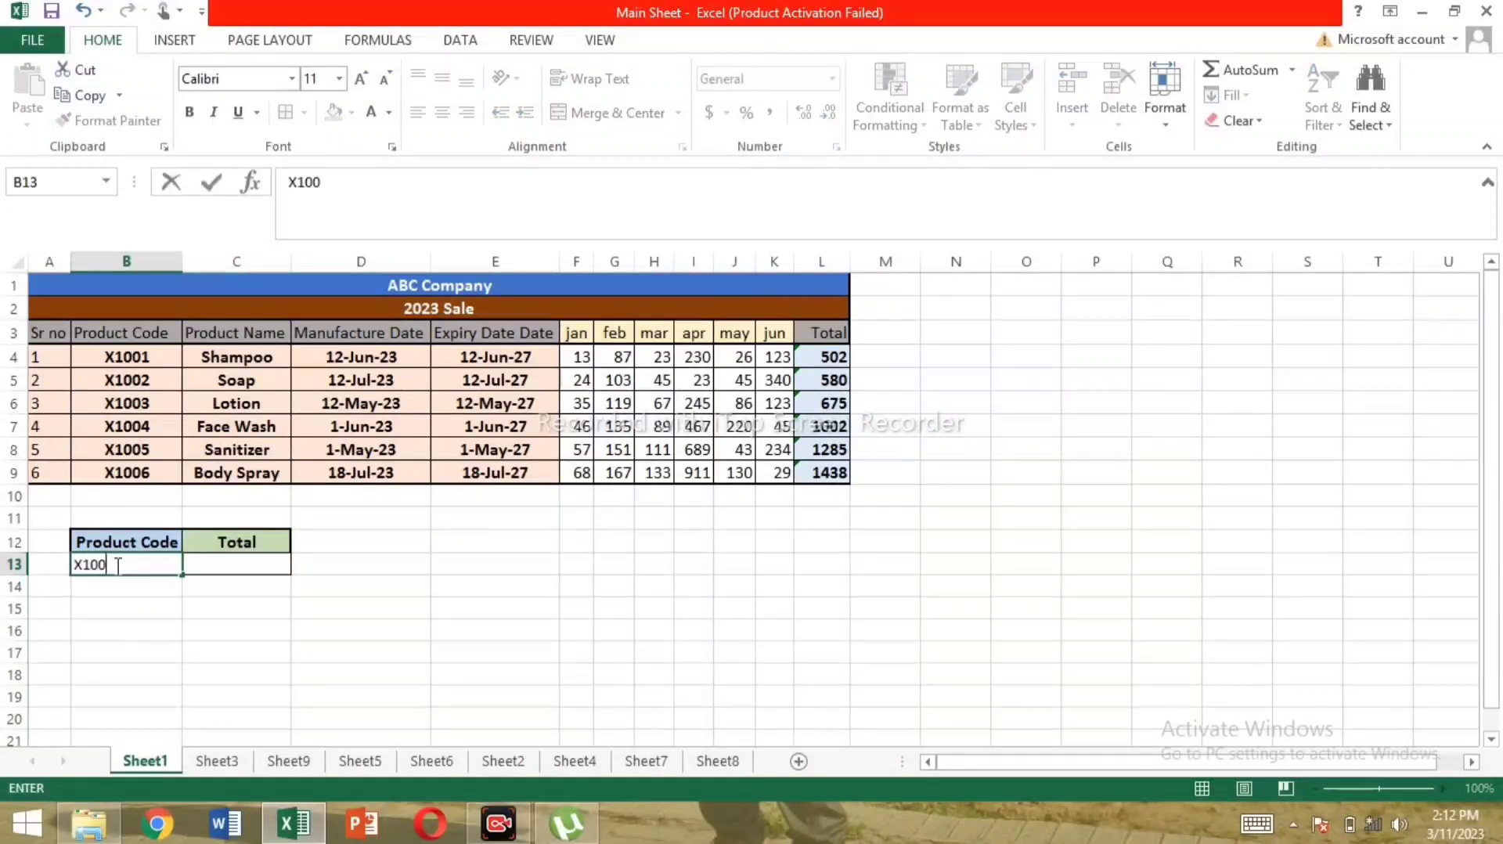
pyautogui.write('2')
# Step: Start a VLOOKUP formula in the Total cell C13 with B13 as the lookup value
pyautogui.click(244, 566)
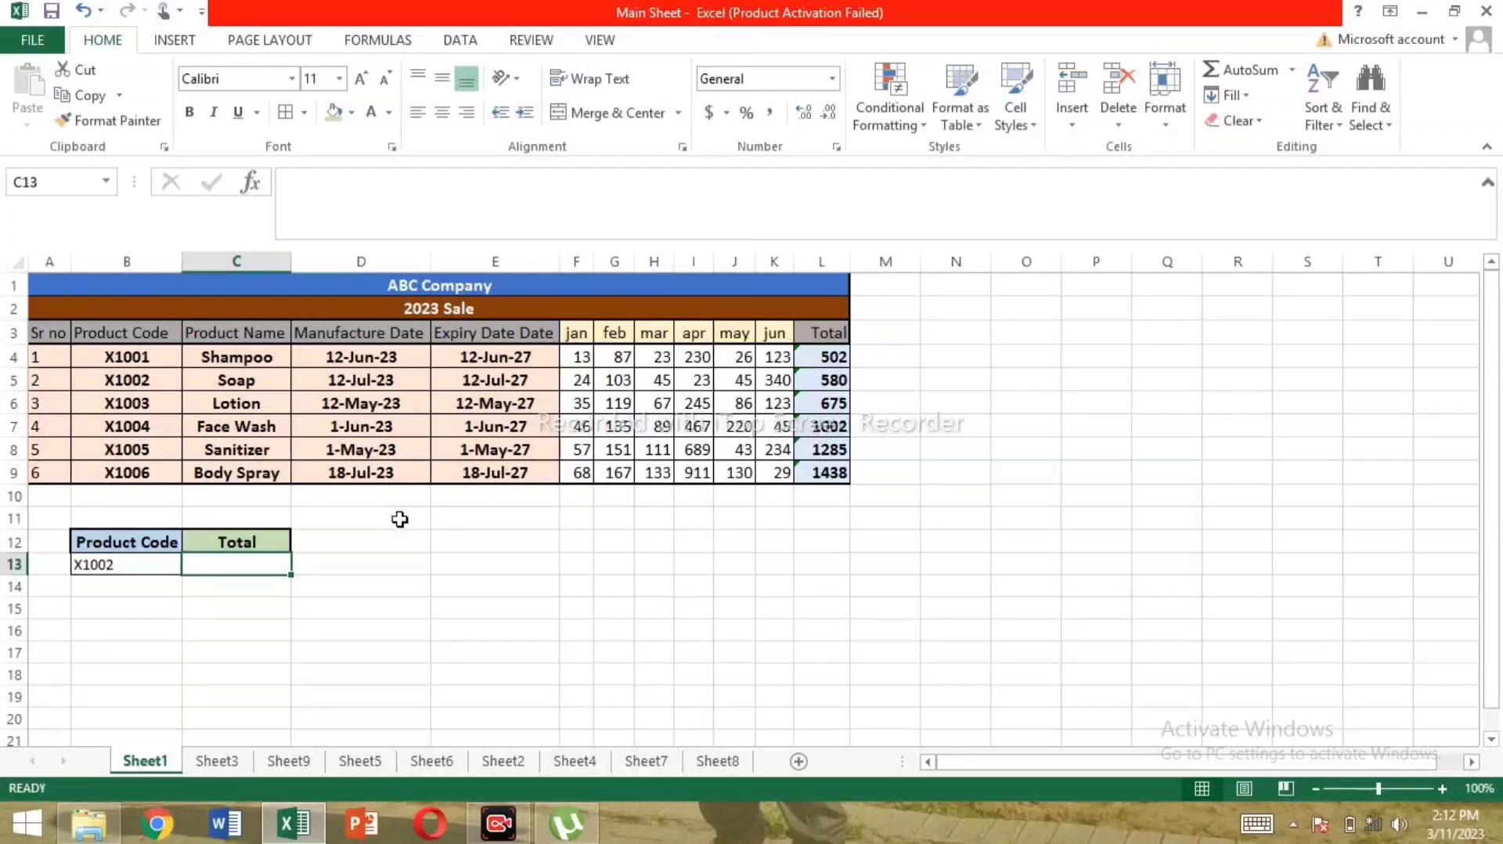
pyautogui.write('=vloo')
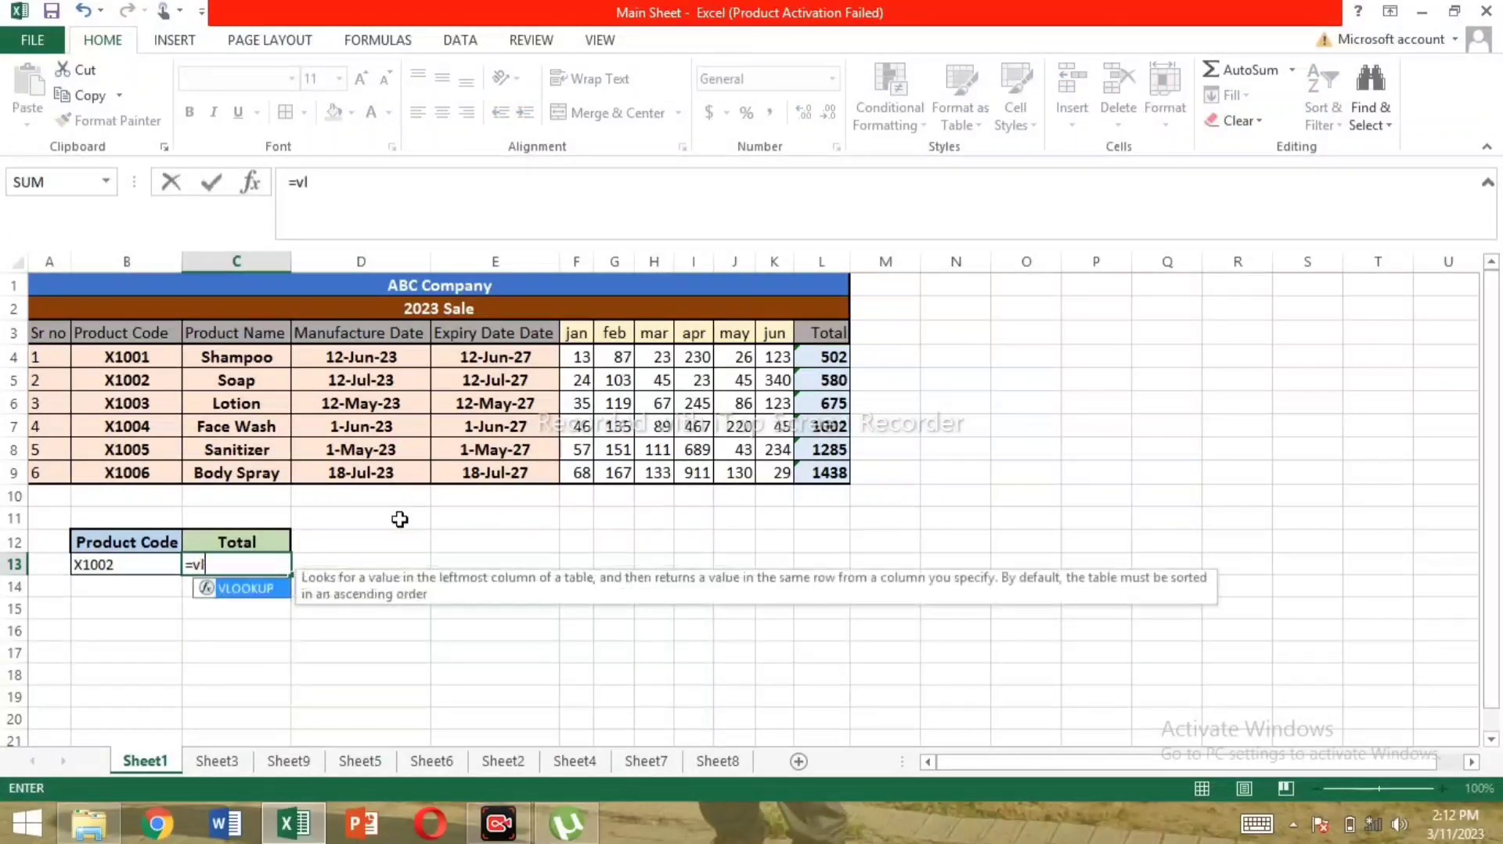
pyautogui.doubleClick(240, 591)
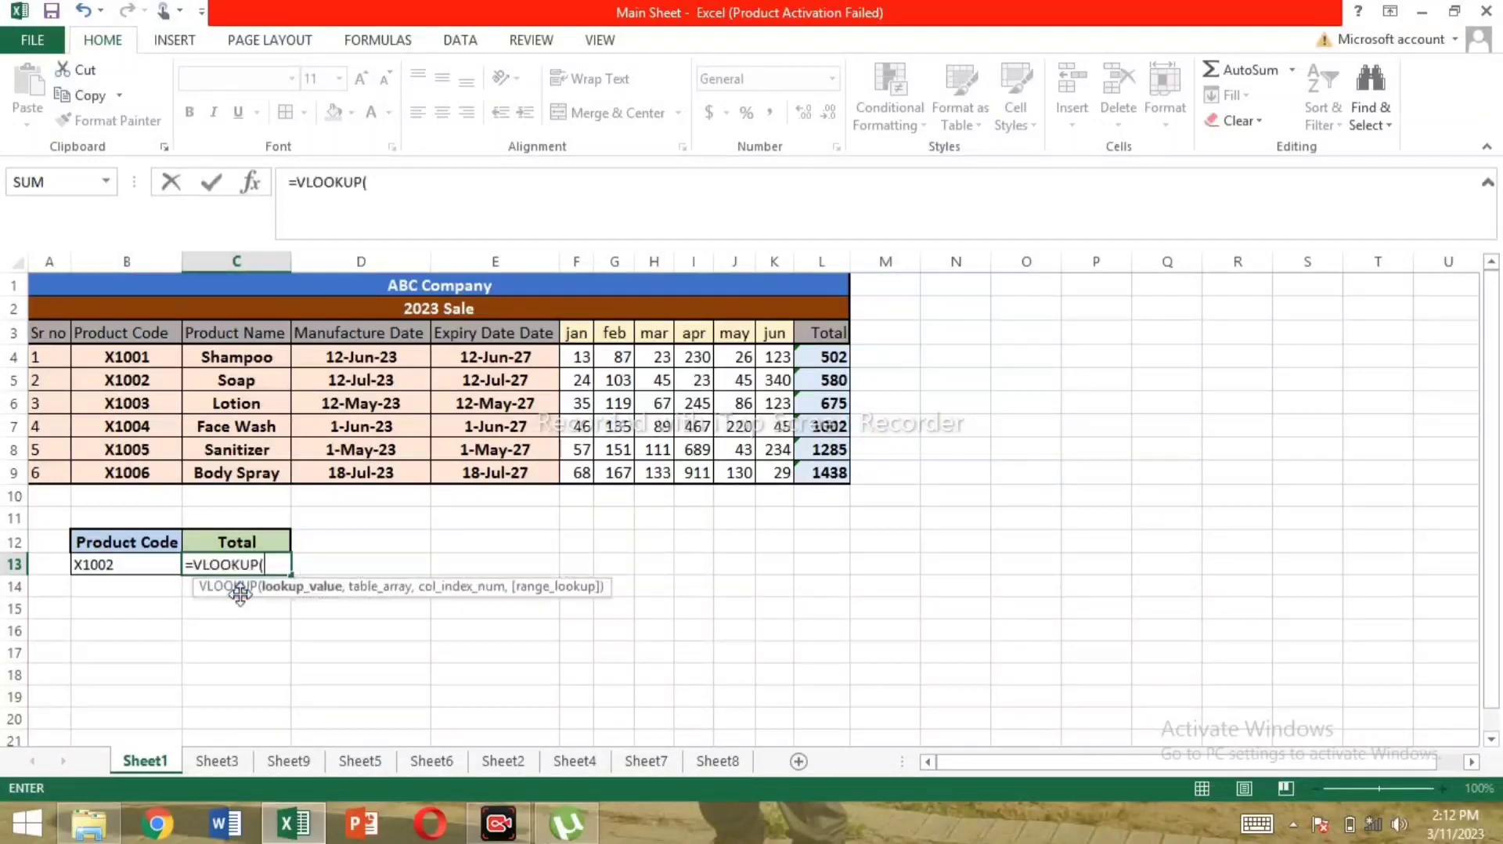
pyautogui.click(125, 560)
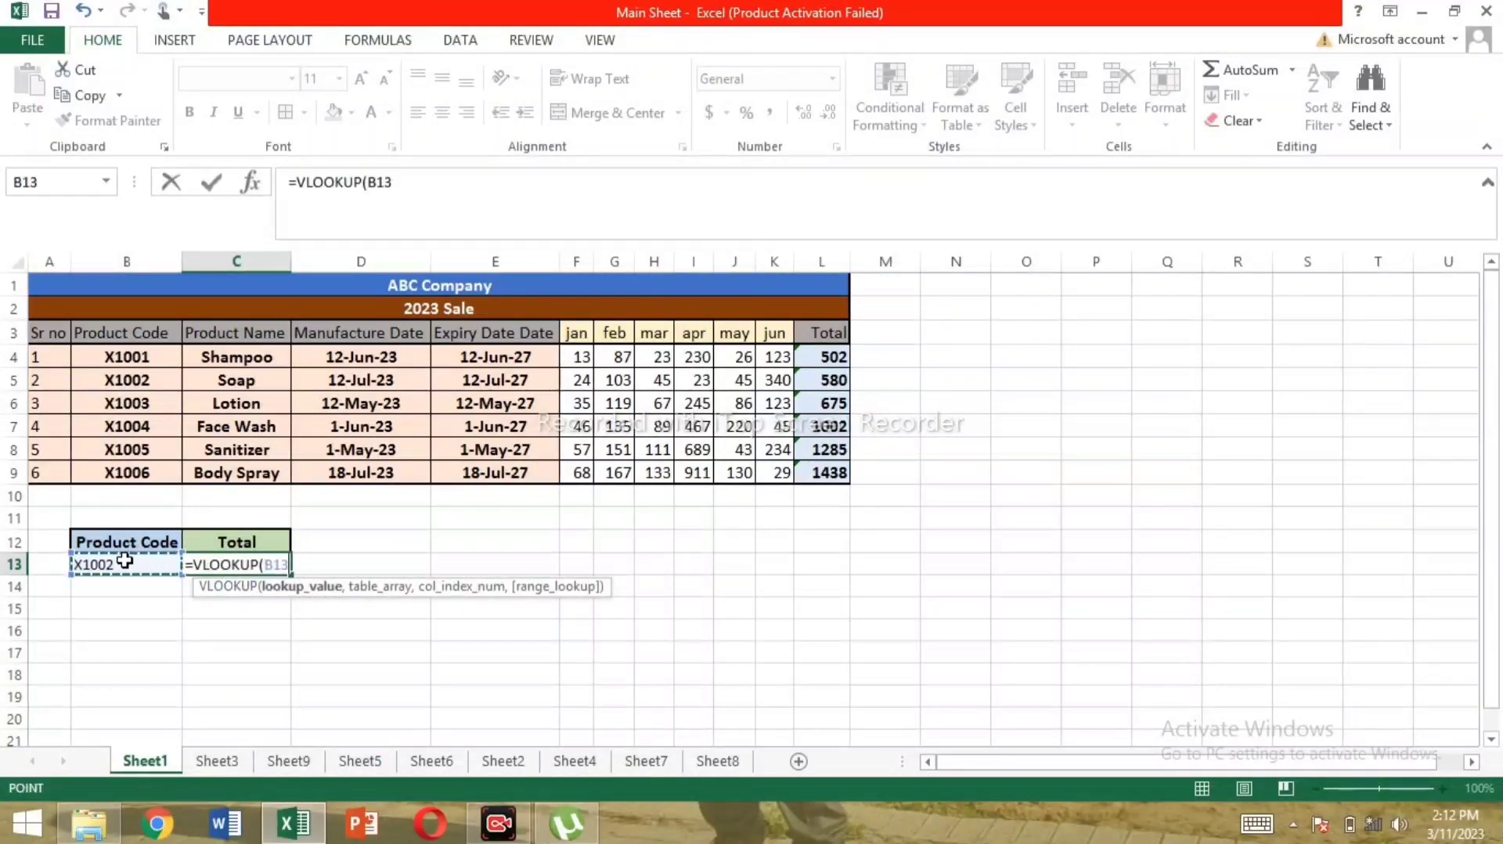
pyautogui.write(',')
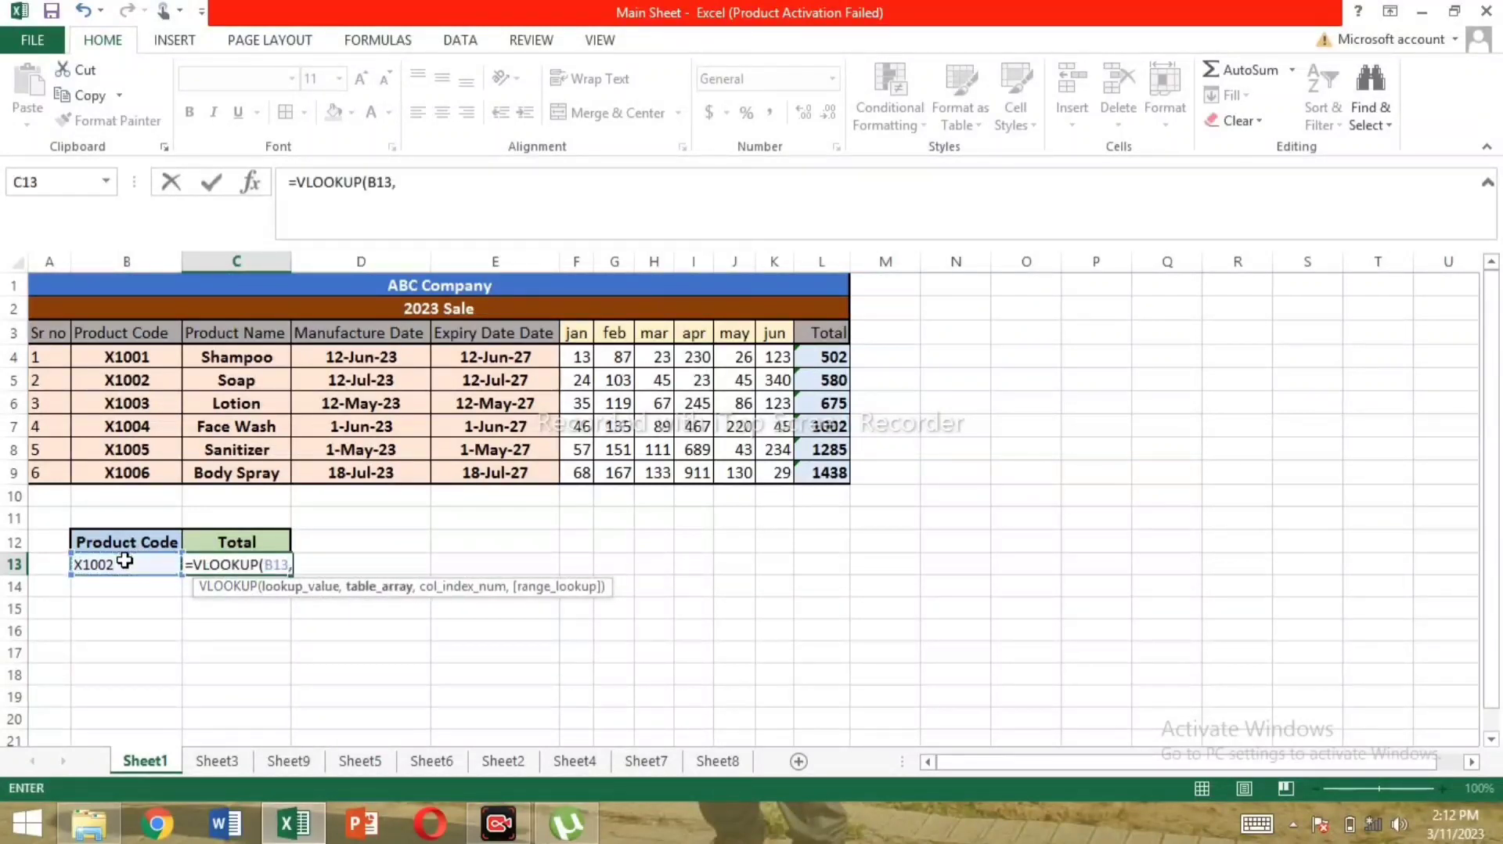
# Step: Set the VLOOKUP table array to B4:L9, covering the product codes through the Total column
pyautogui.click(124, 356)
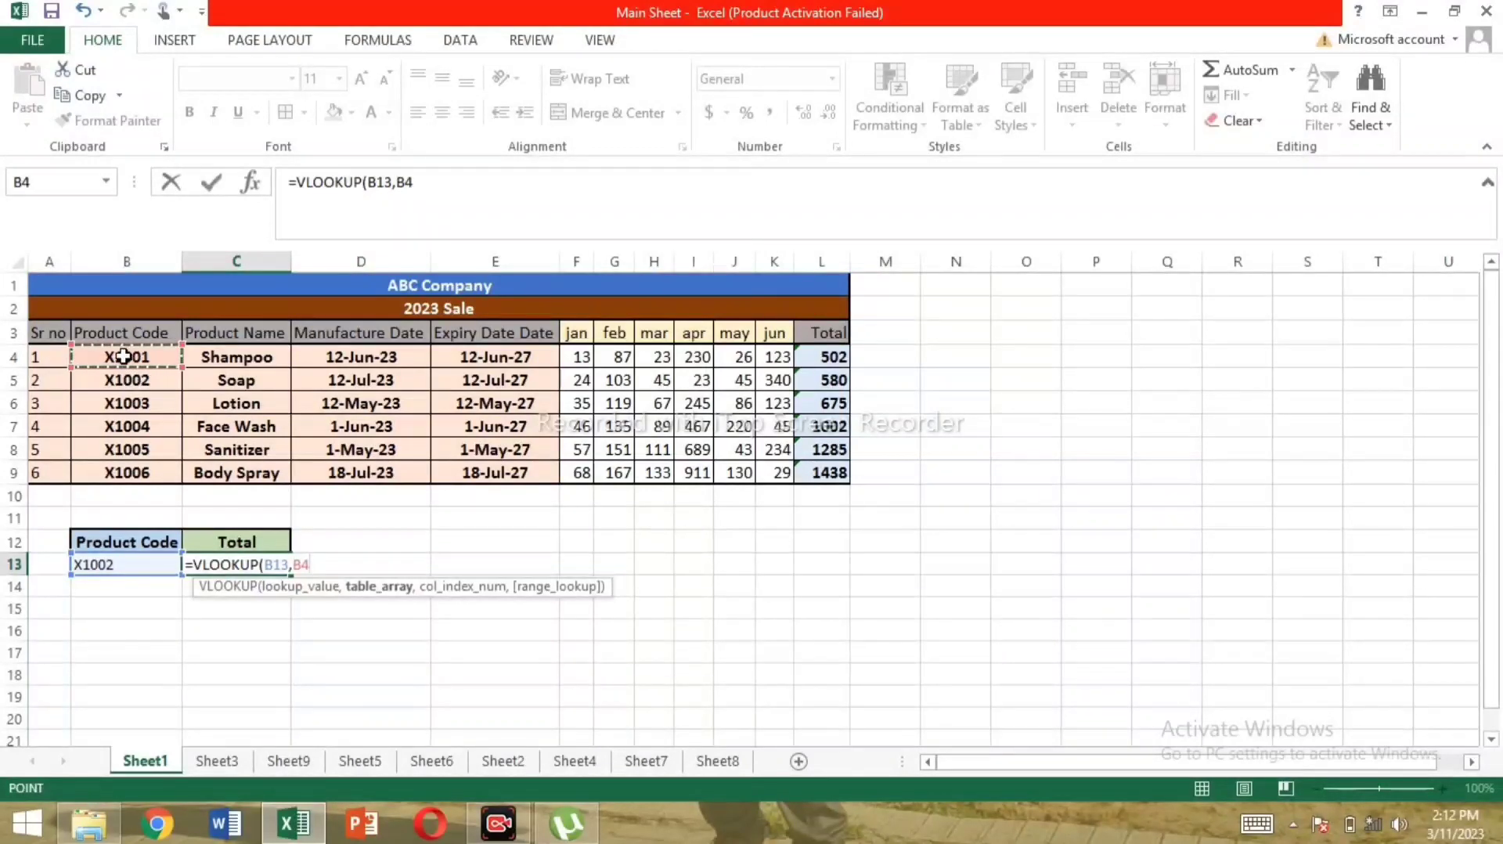
pyautogui.press('Left')
pyautogui.press('Up')
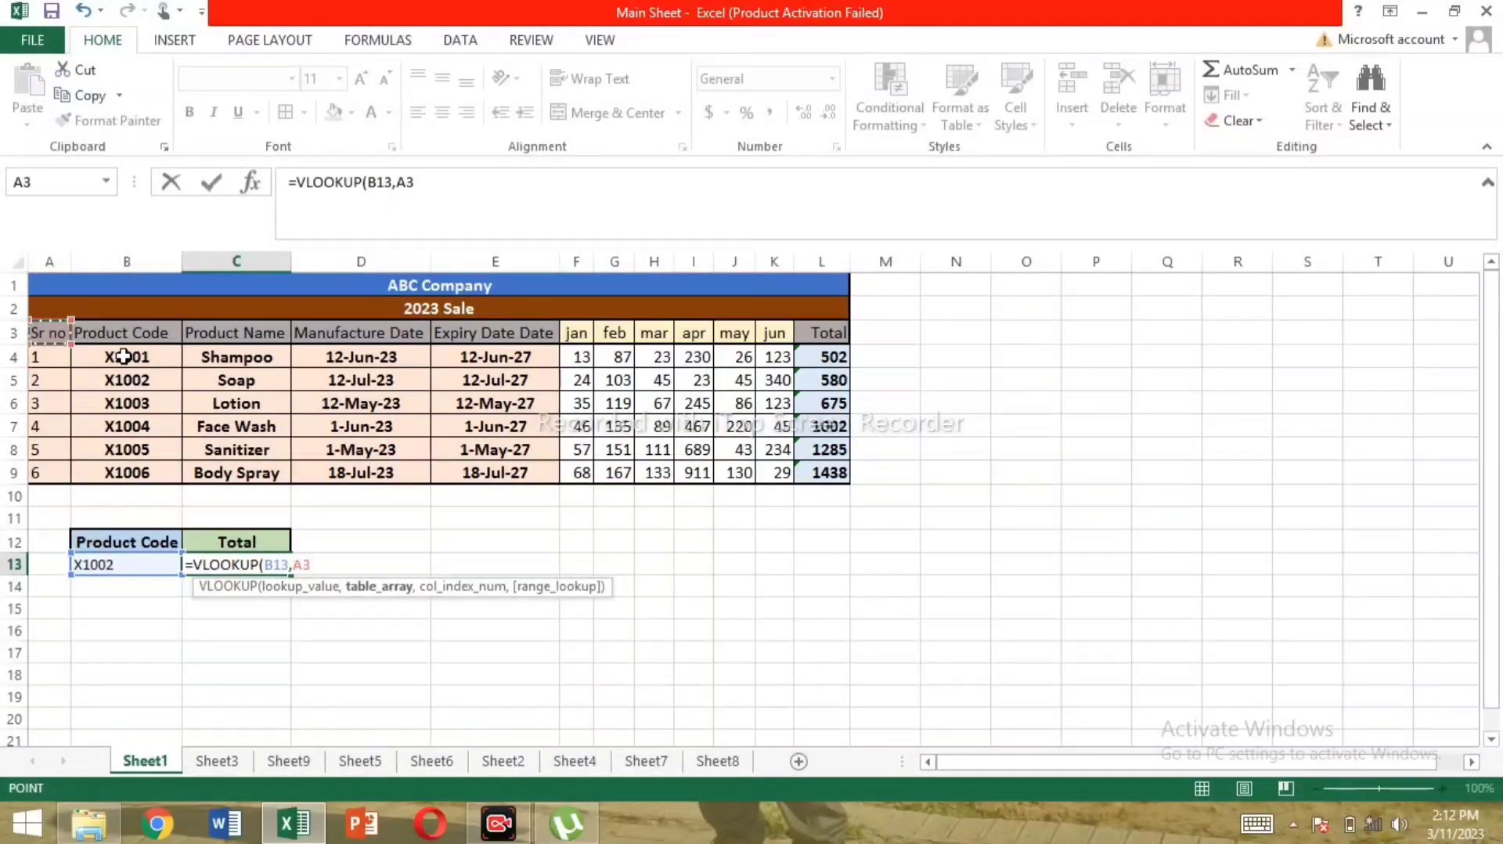
pyautogui.press('Down')
pyautogui.press('Right')
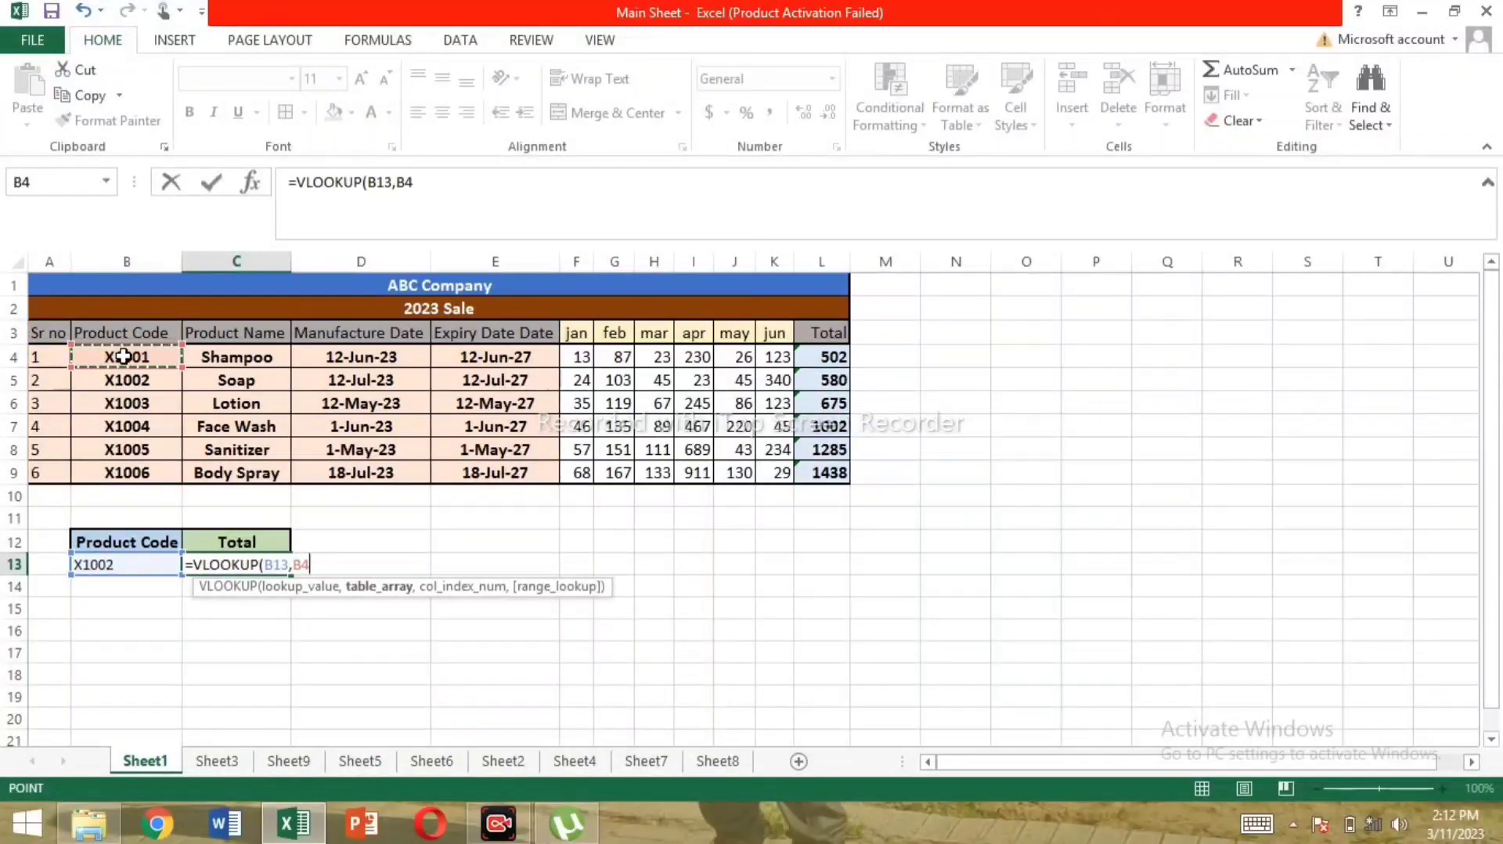
pyautogui.press('Left')
pyautogui.press('Right')
pyautogui.hotkey('shift', 'Right')
pyautogui.hotkey('shift', 'Right')
pyautogui.hotkey('shift', 'Right')
pyautogui.hotkey('shift', 'Right')
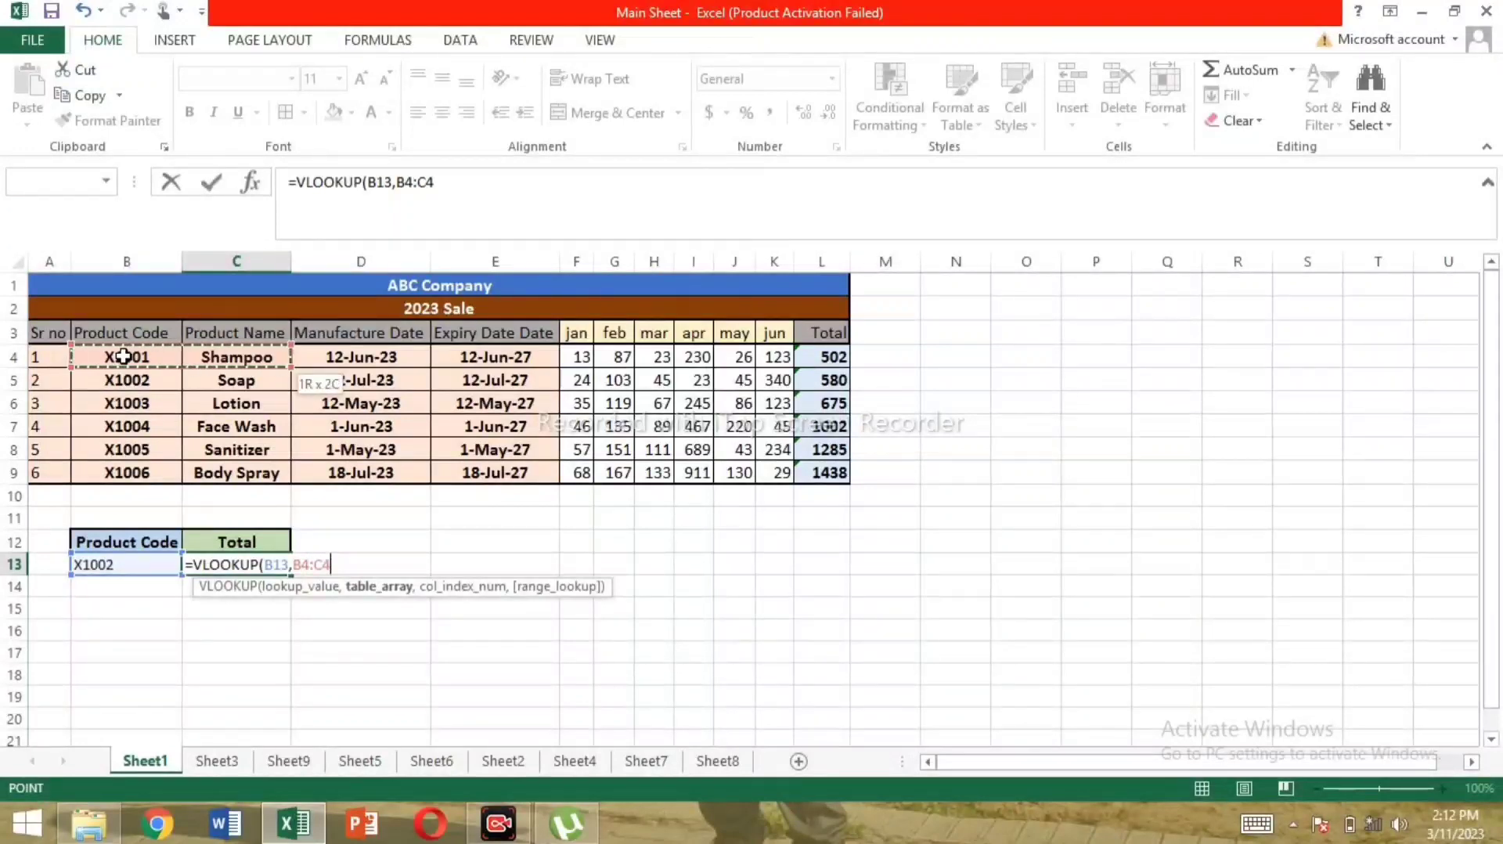
pyautogui.hotkey('shift', 'Right')
pyautogui.hotkey('shift', 'Right')
pyautogui.hotkey('shift', 'Right')
pyautogui.hotkey('shift', 'Right')
pyautogui.hotkey('shift', 'Right')
pyautogui.hotkey('shift', 'Right')
pyautogui.hotkey('shift', 'Right')
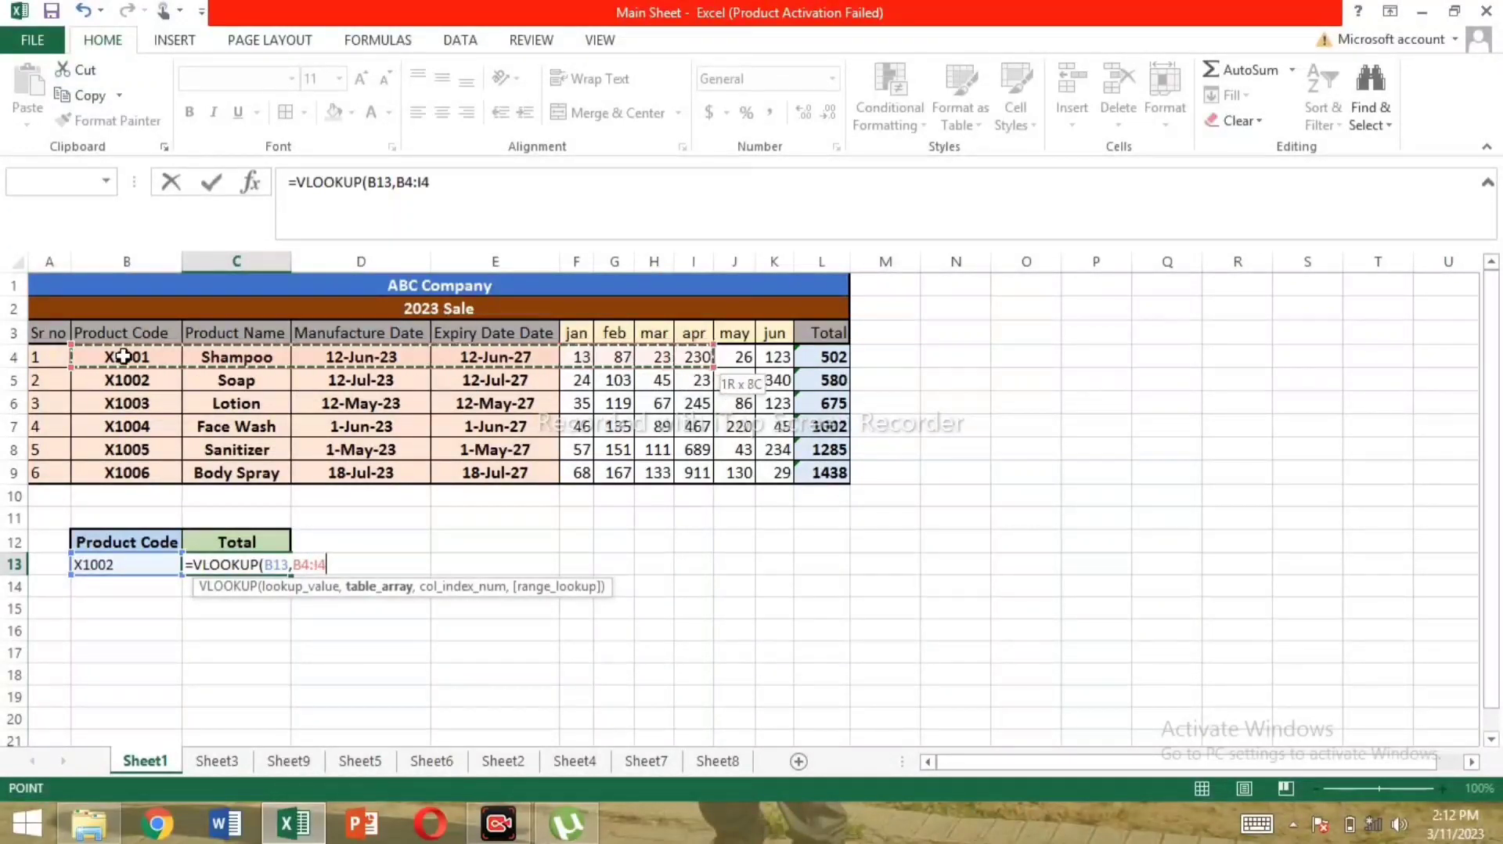
pyautogui.hotkey('shift', 'Left')
pyautogui.hotkey('shift', 'Left')
pyautogui.hotkey('shift', 'Left')
pyautogui.hotkey('shift', 'Left')
pyautogui.hotkey('shift', 'Left')
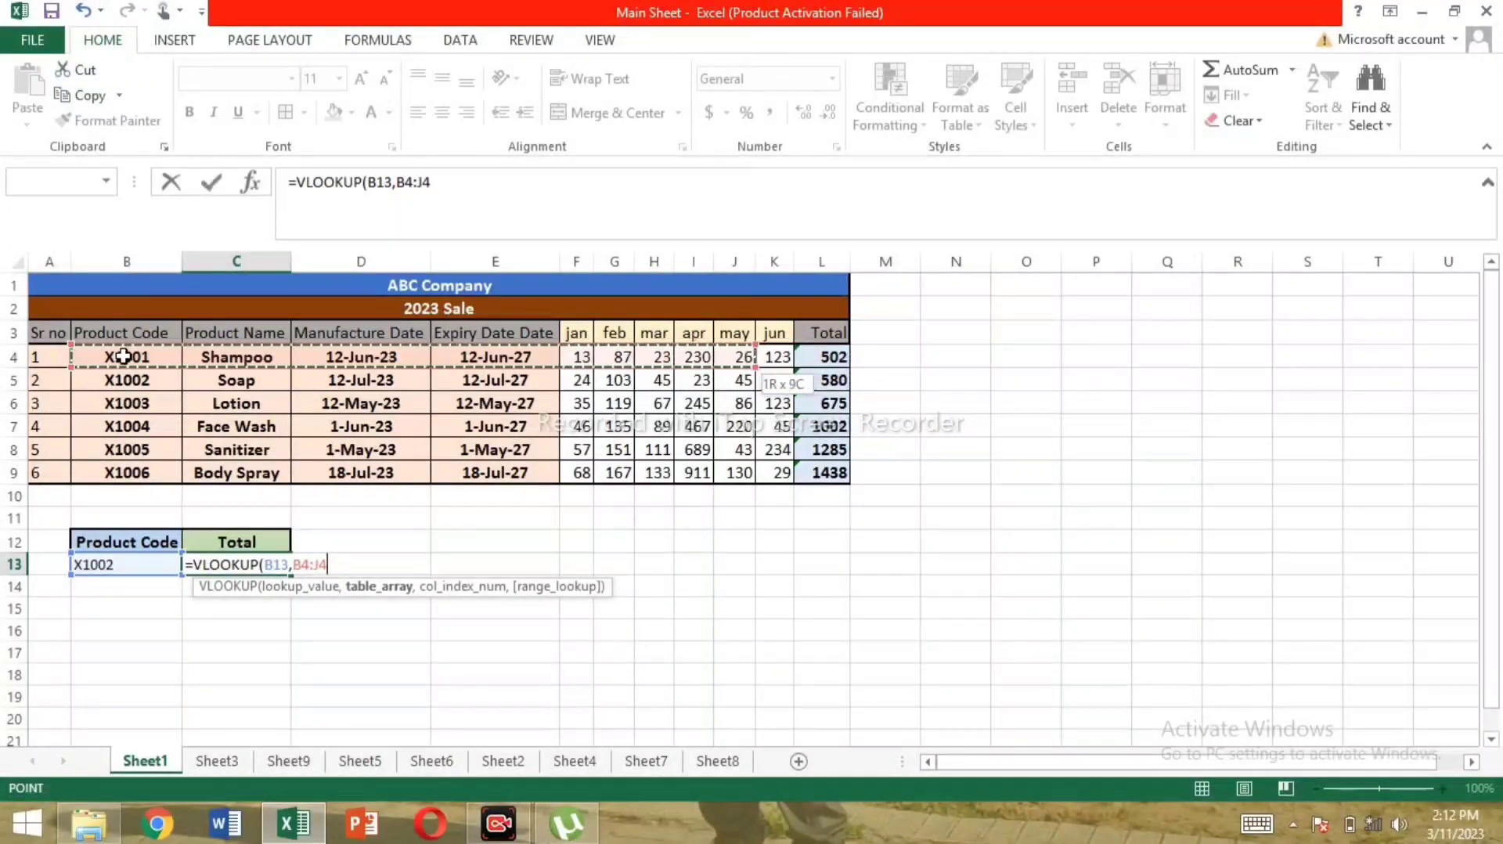
pyautogui.hotkey('shift', 'Right')
pyautogui.hotkey('shift', 'Right')
pyautogui.hotkey('shift', 'Right')
pyautogui.hotkey('shift', 'Right')
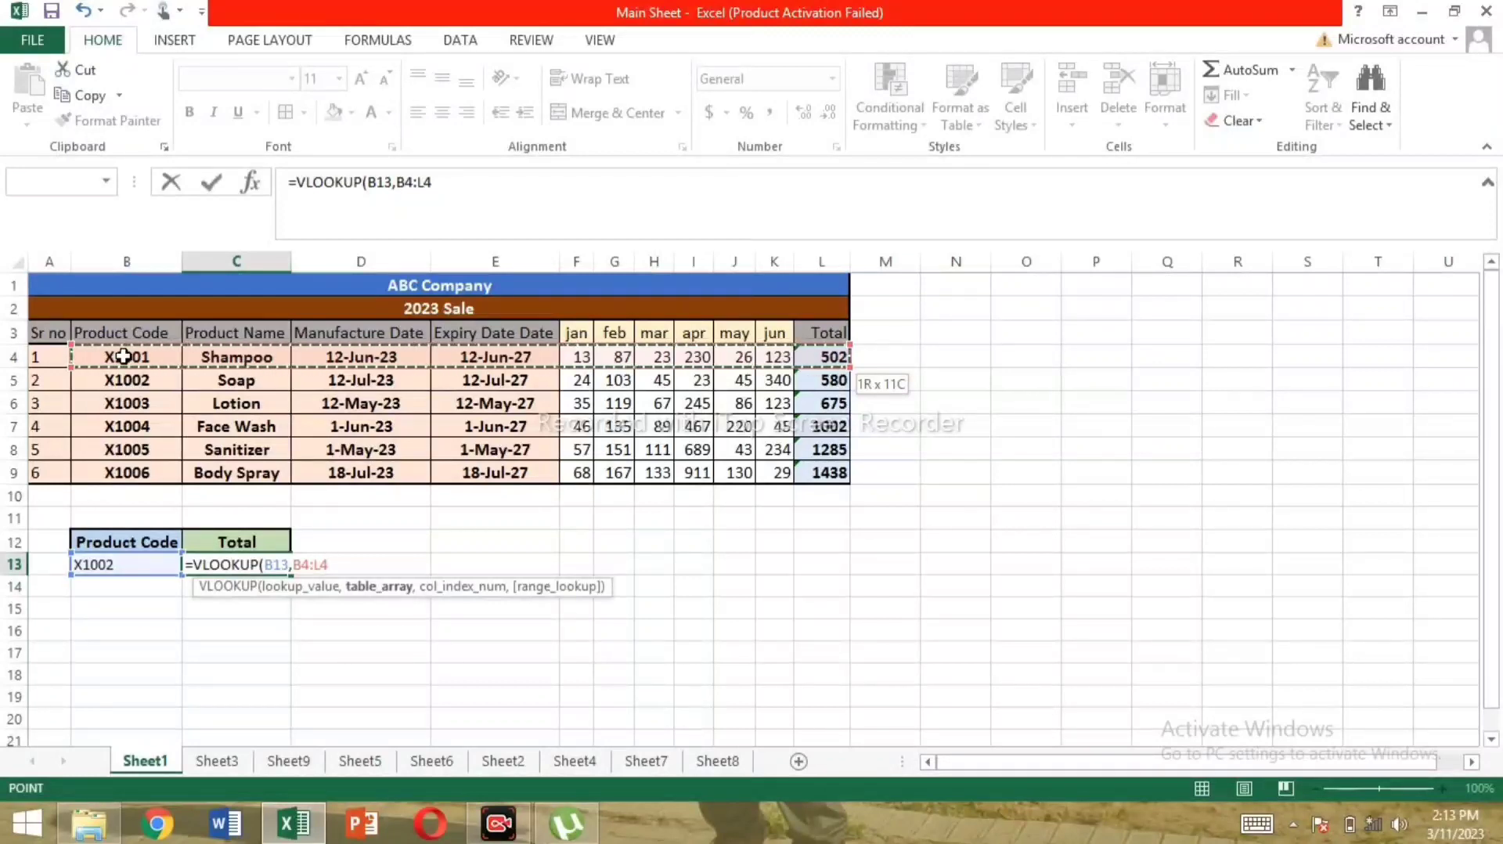
pyautogui.hotkey('shift', 'Down')
pyautogui.hotkey('shift', 'Down')
pyautogui.hotkey('shift', 'Down')
pyautogui.hotkey('shift', 'Down')
pyautogui.hotkey('shift', 'Down')
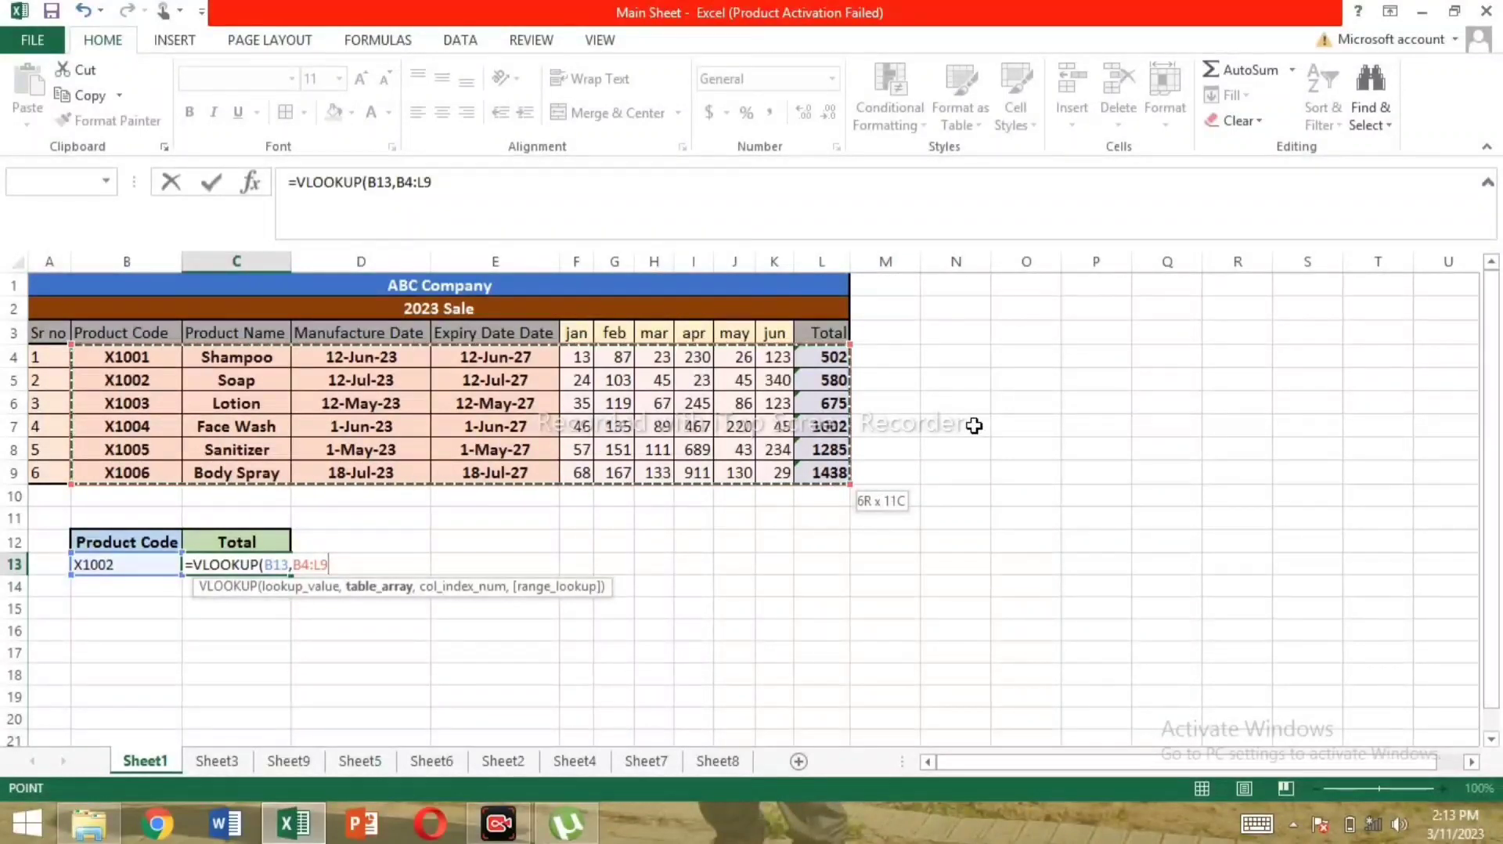
# Step: Complete the VLOOKUP with column index 11 and range lookup 0, and compare its result with the X1002 row
pyautogui.write(',11')
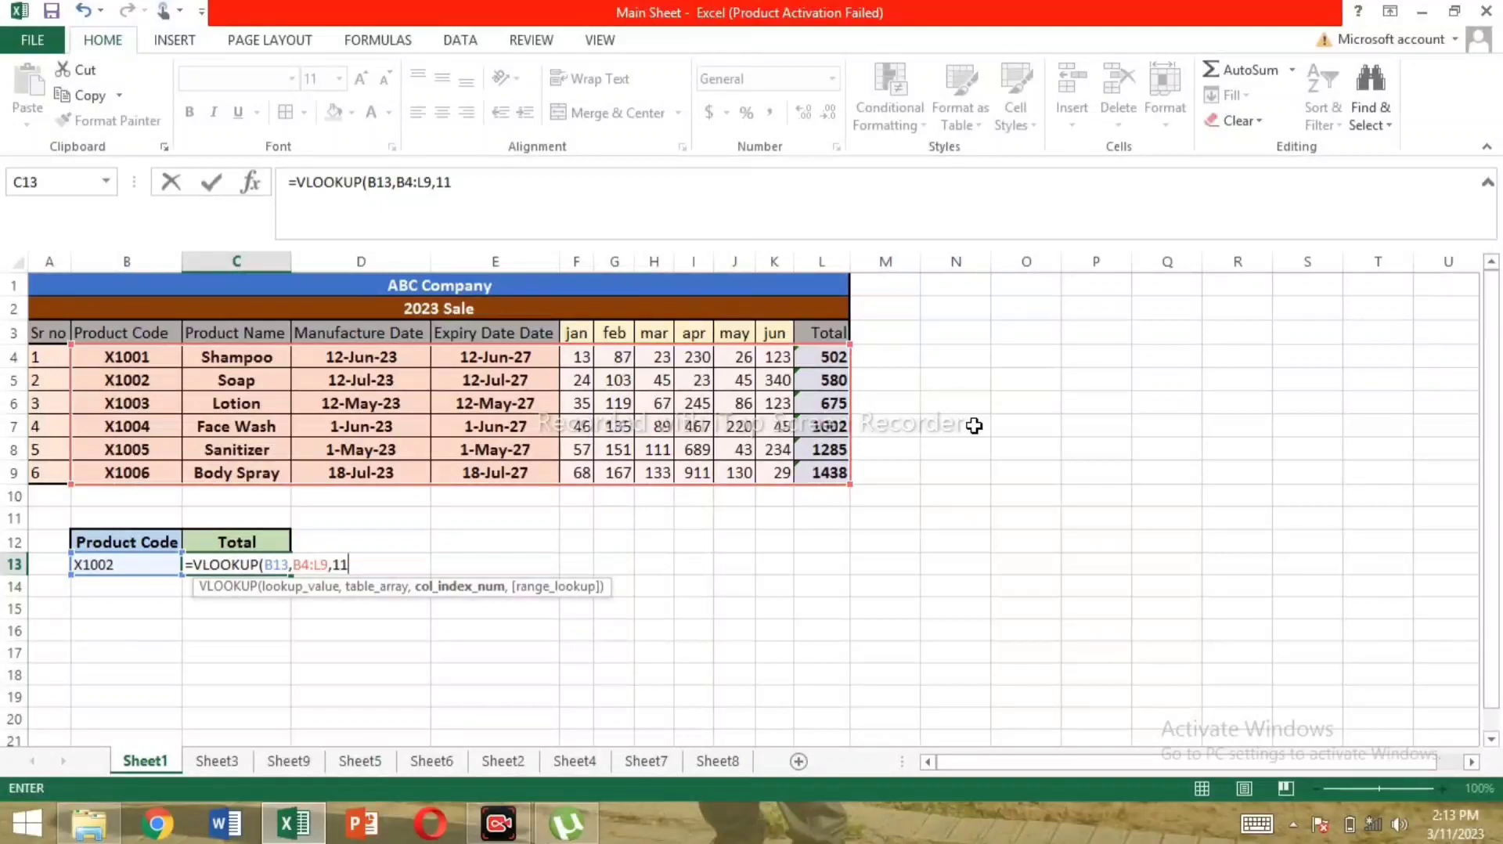
pyautogui.write(',')
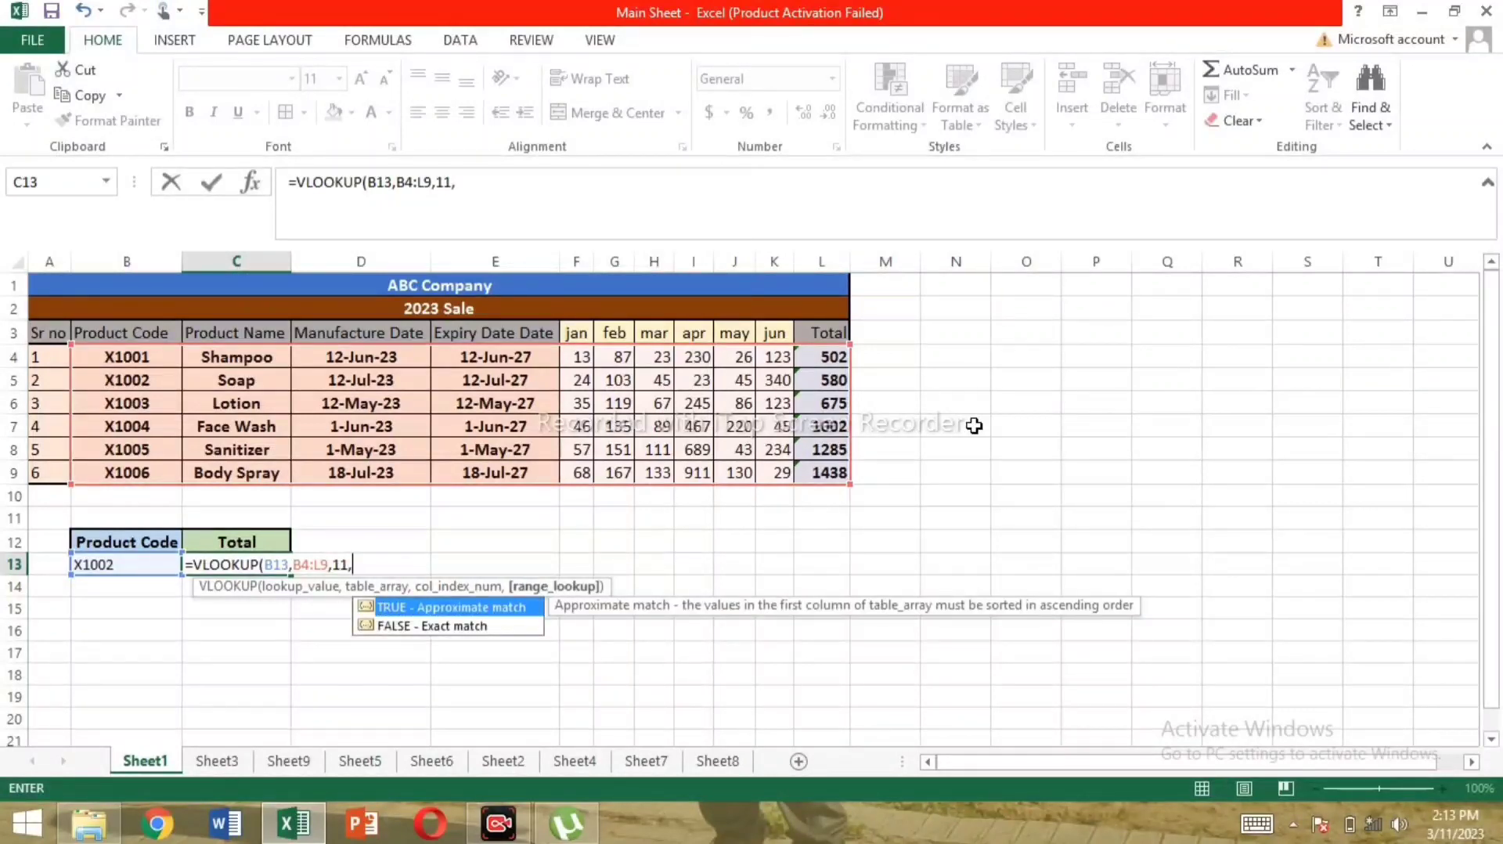
pyautogui.write('0)')
pyautogui.press('Return')
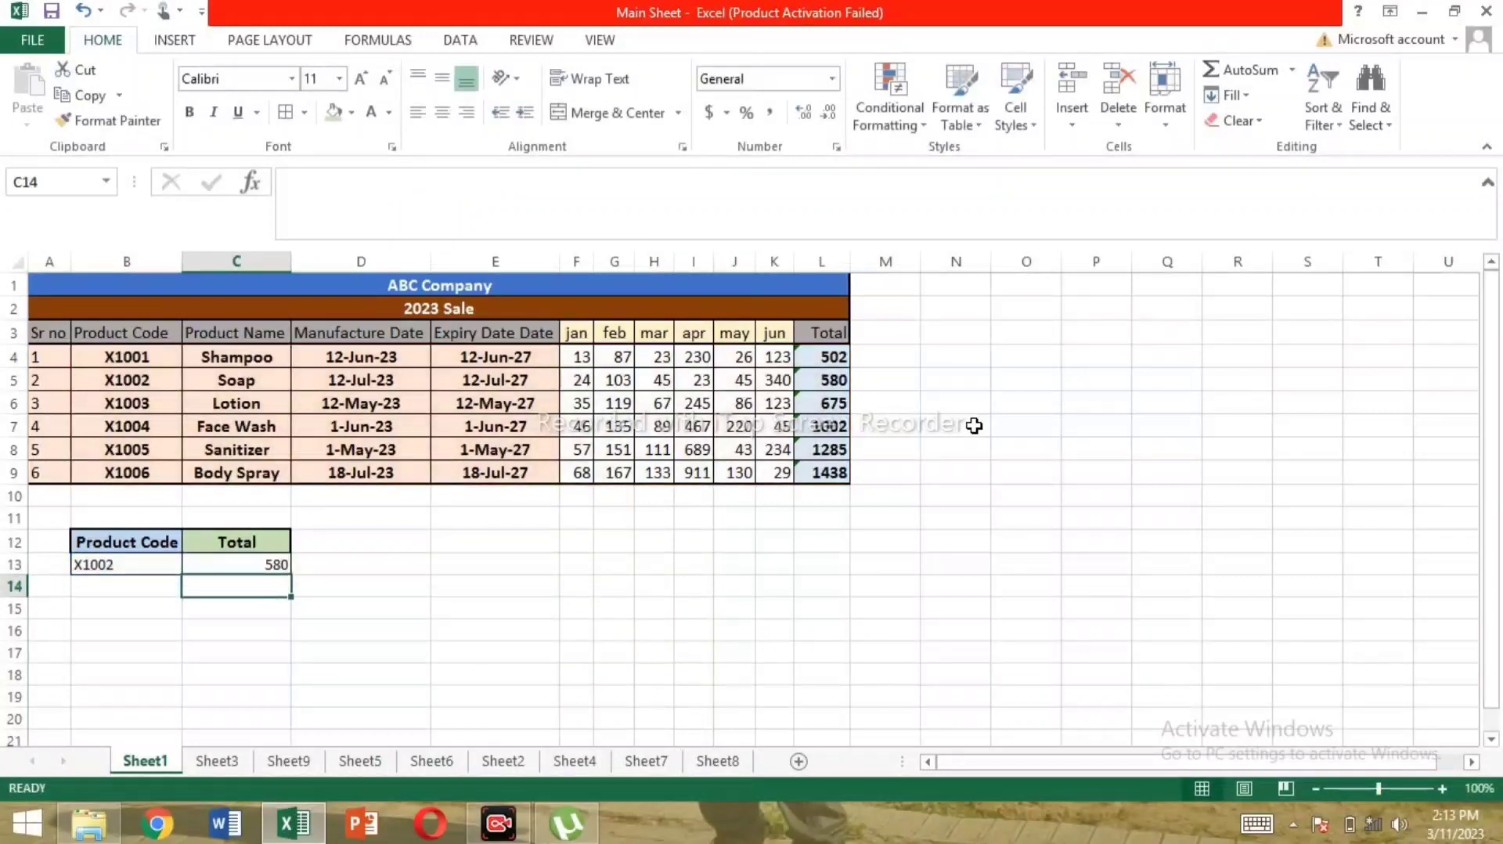
pyautogui.click(8, 383)
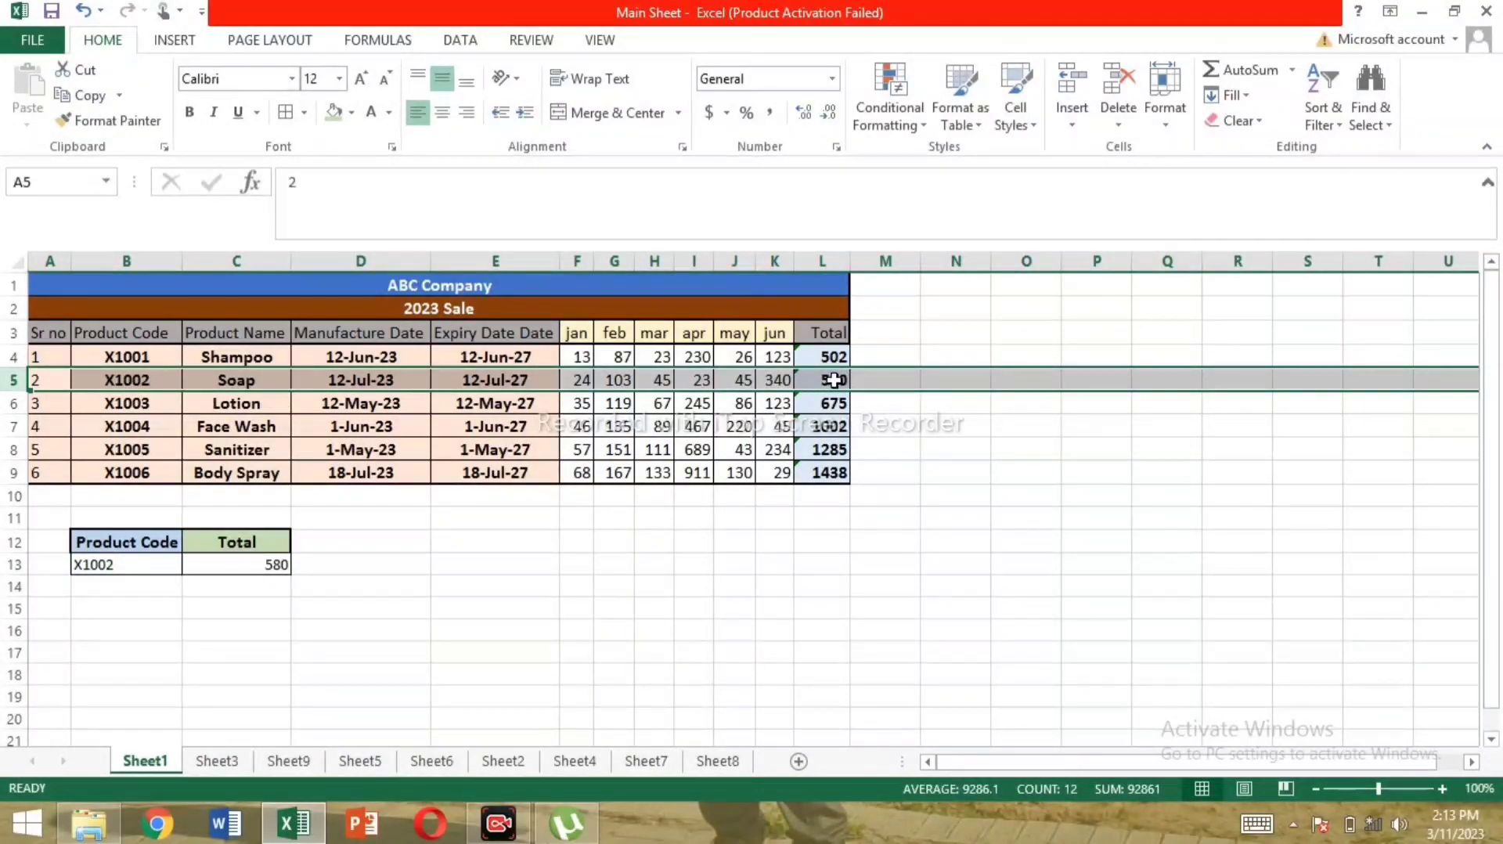
pyautogui.click(82, 565)
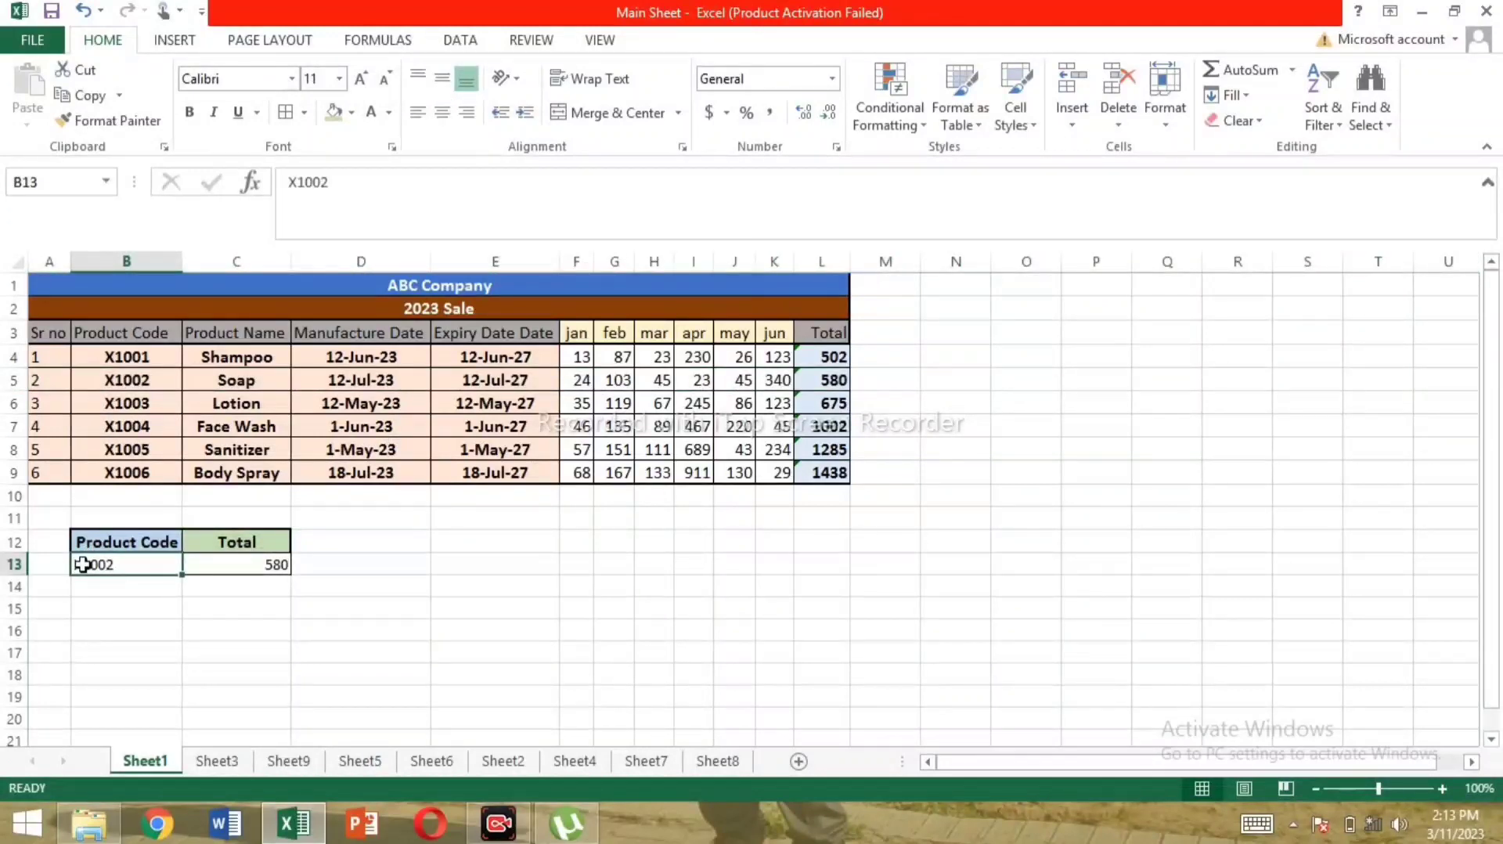
# Step: Change the product code in B13 to X1003 and compare the returned total with the X1003 row
pyautogui.write('X10')
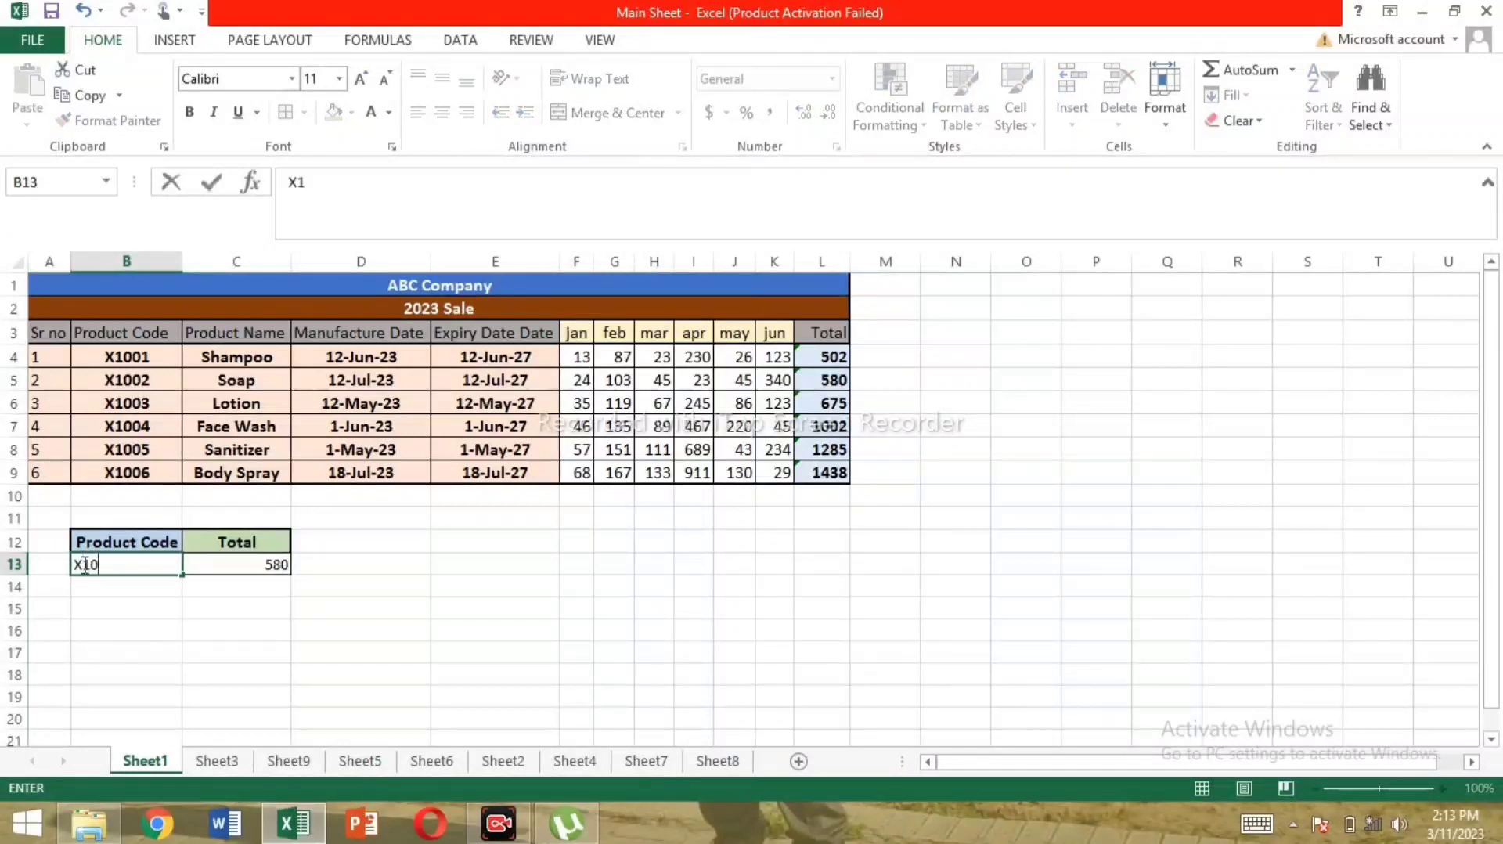
pyautogui.write('03')
pyautogui.press('Return')
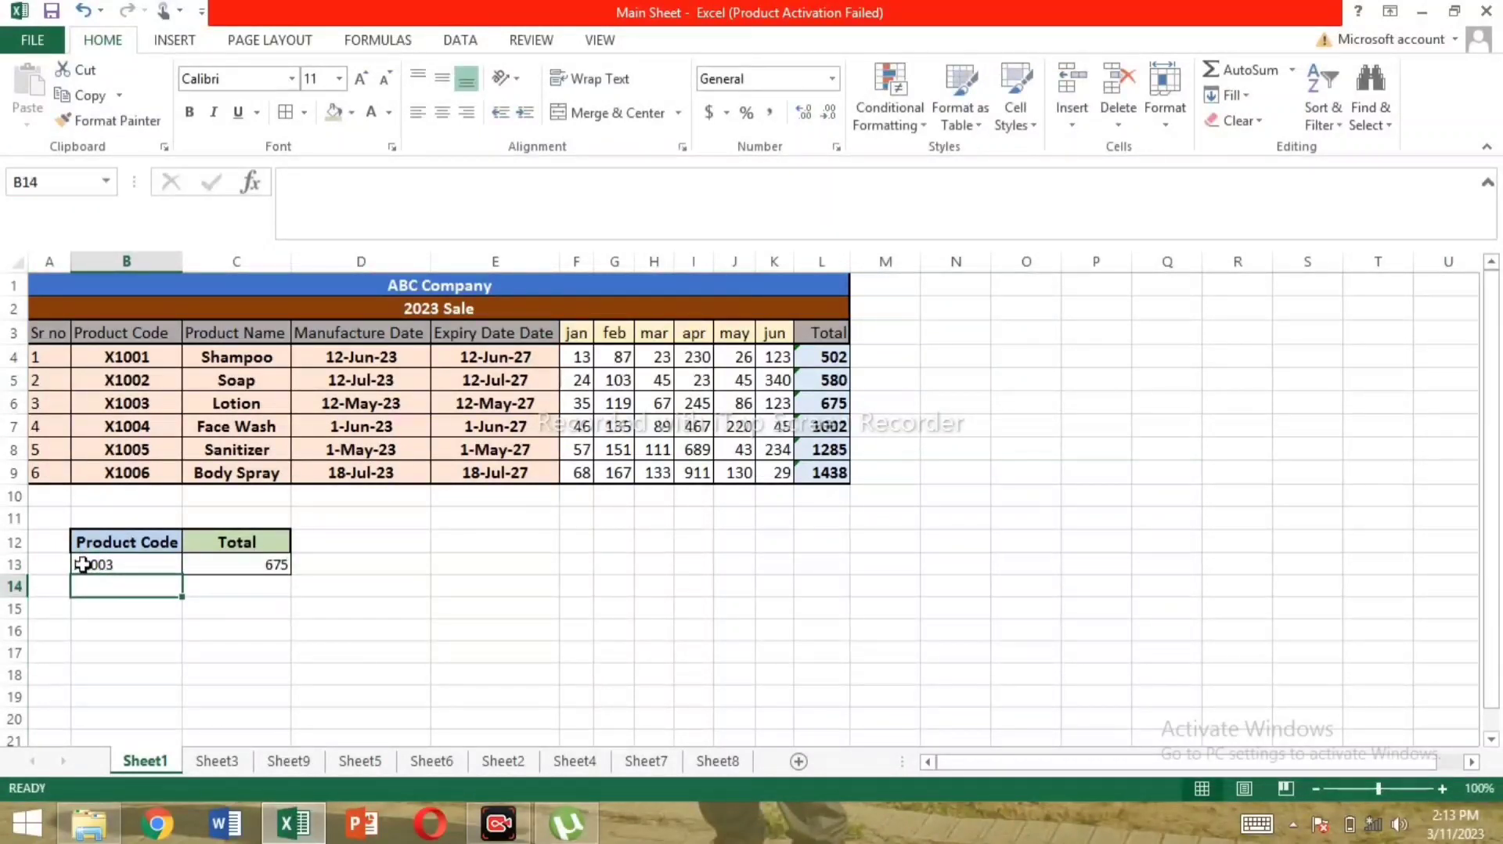
pyautogui.click(14, 402)
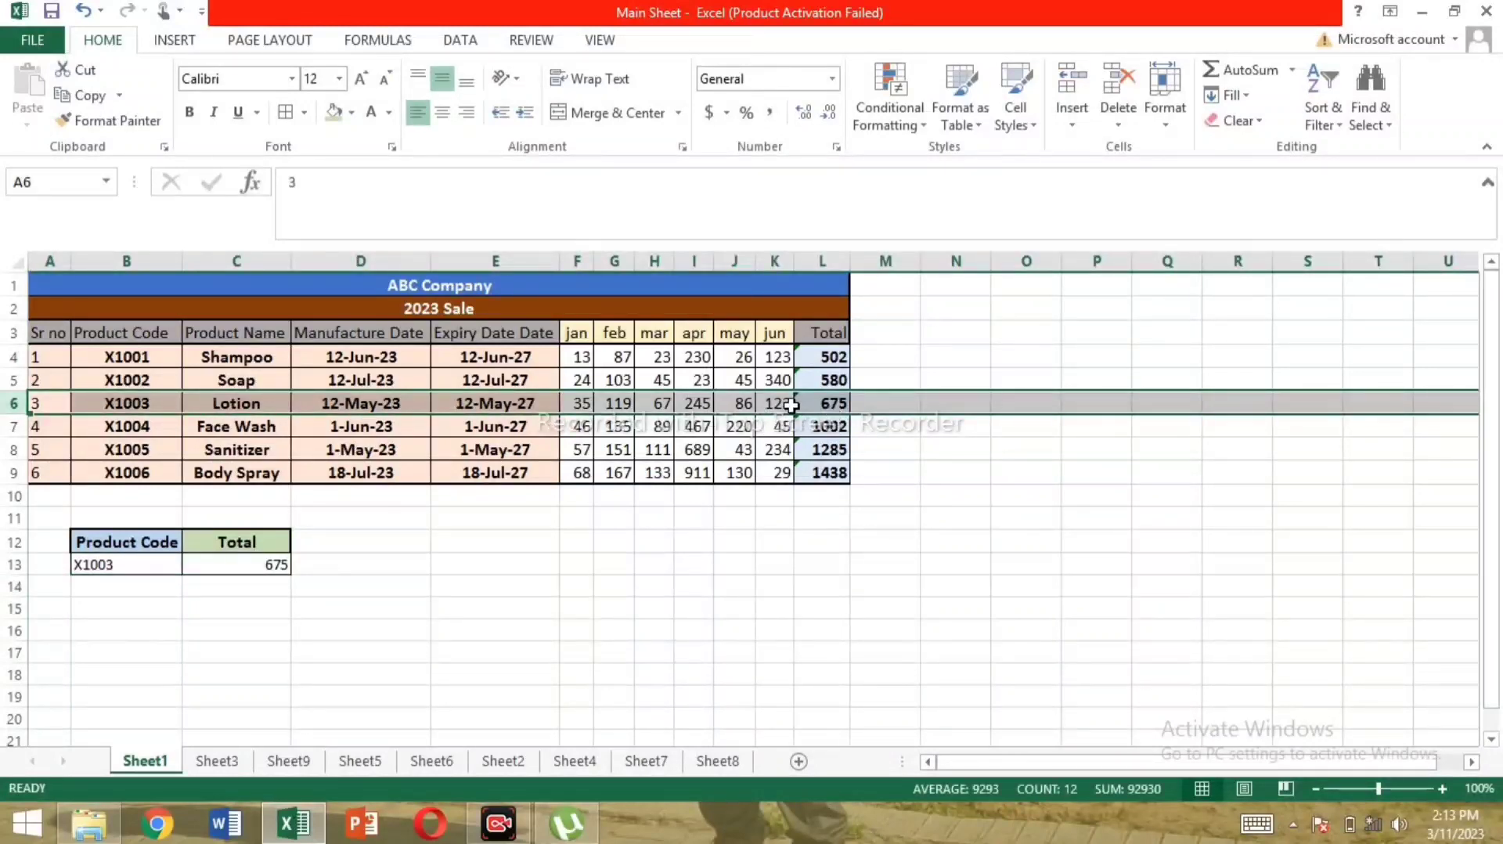
pyautogui.click(717, 407)
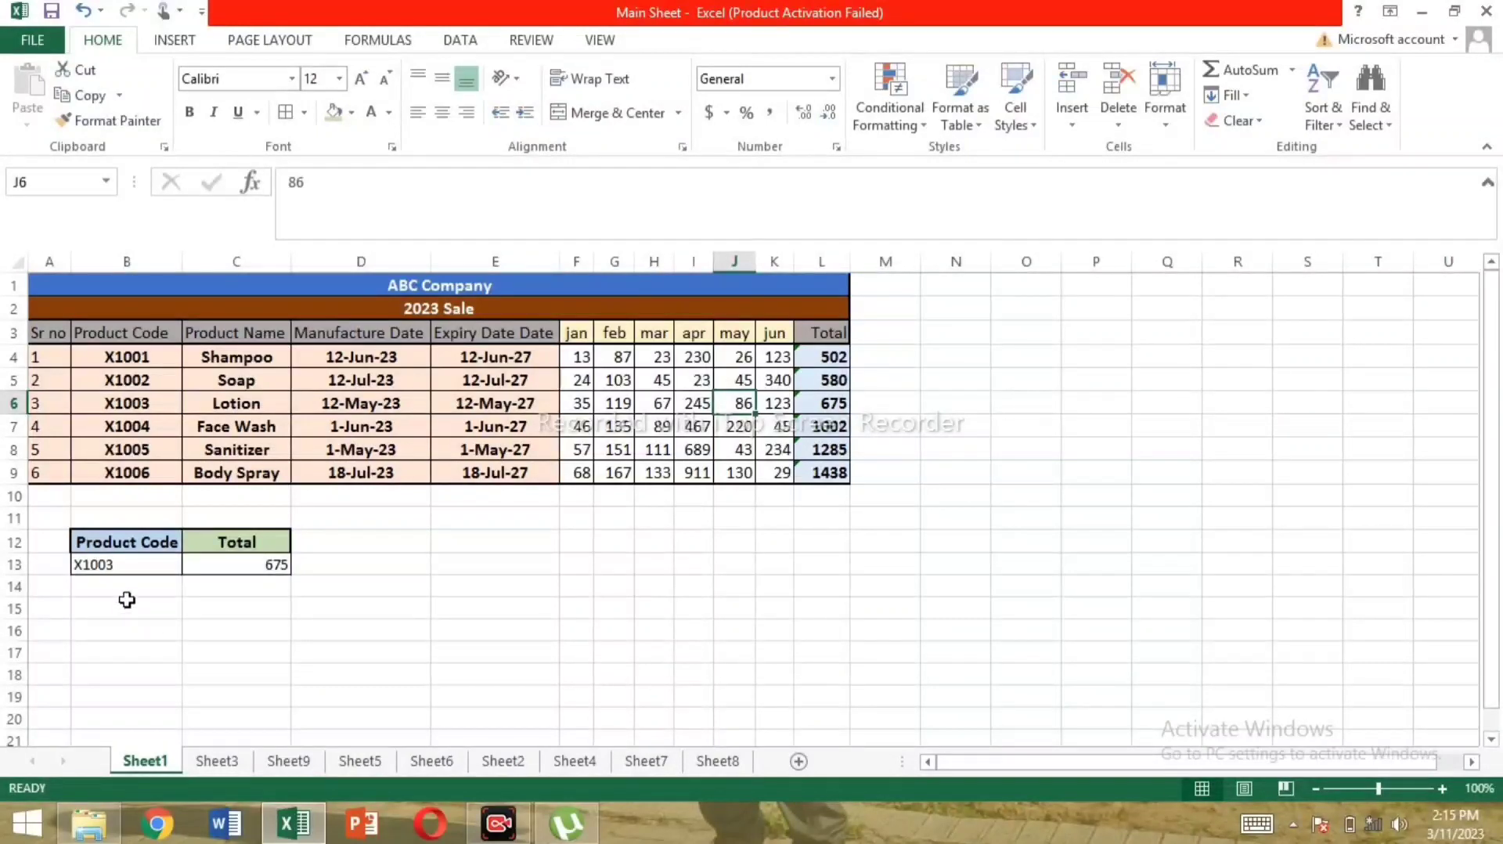
# Step: Review the VLOOKUP's lookup cell B13, its table range B4:L9 and the formula in C13
pyautogui.click(103, 564)
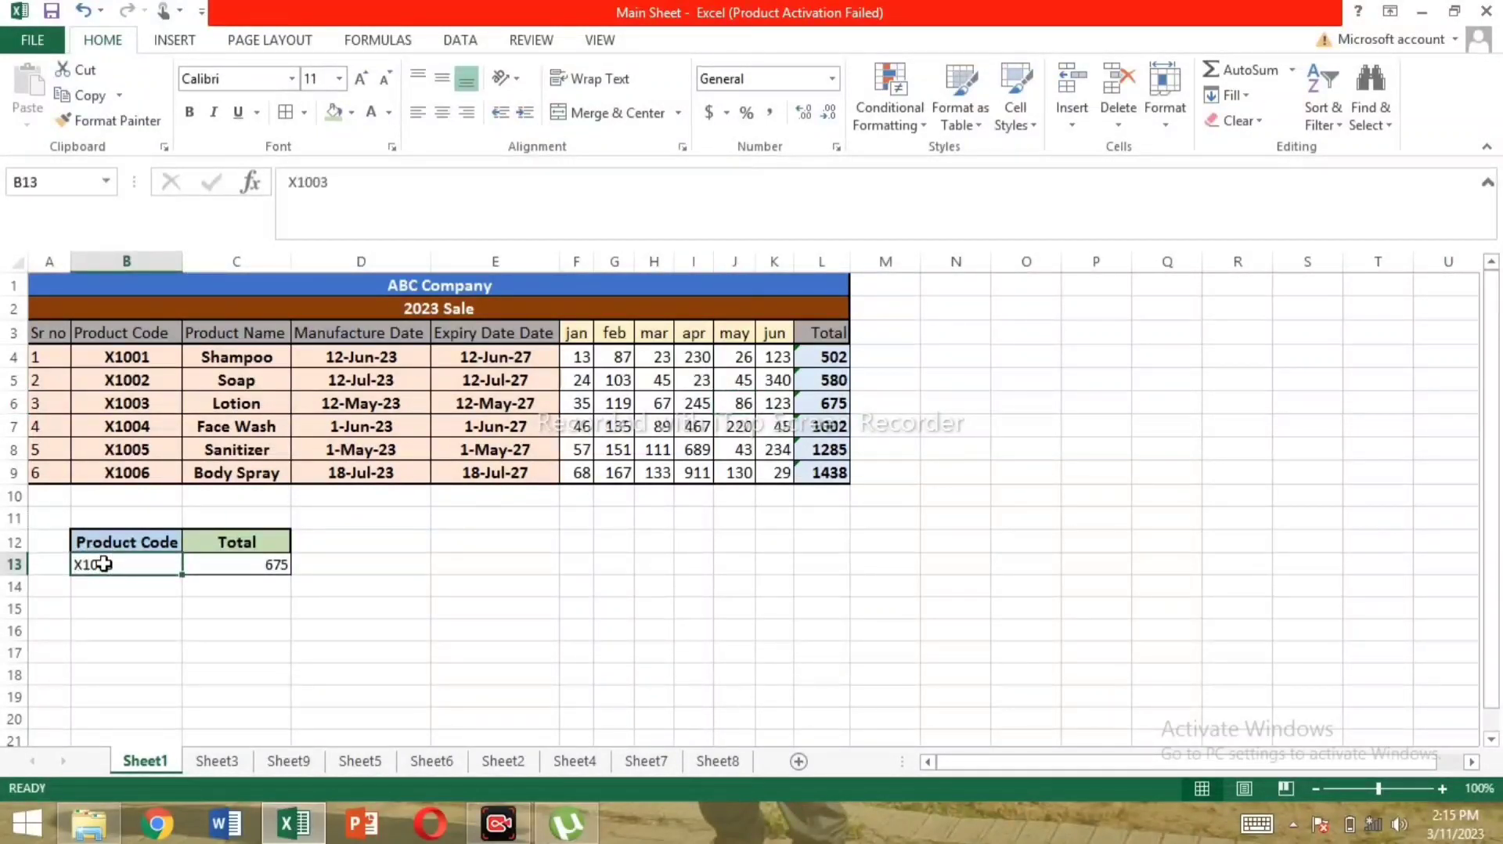
pyautogui.click(128, 349)
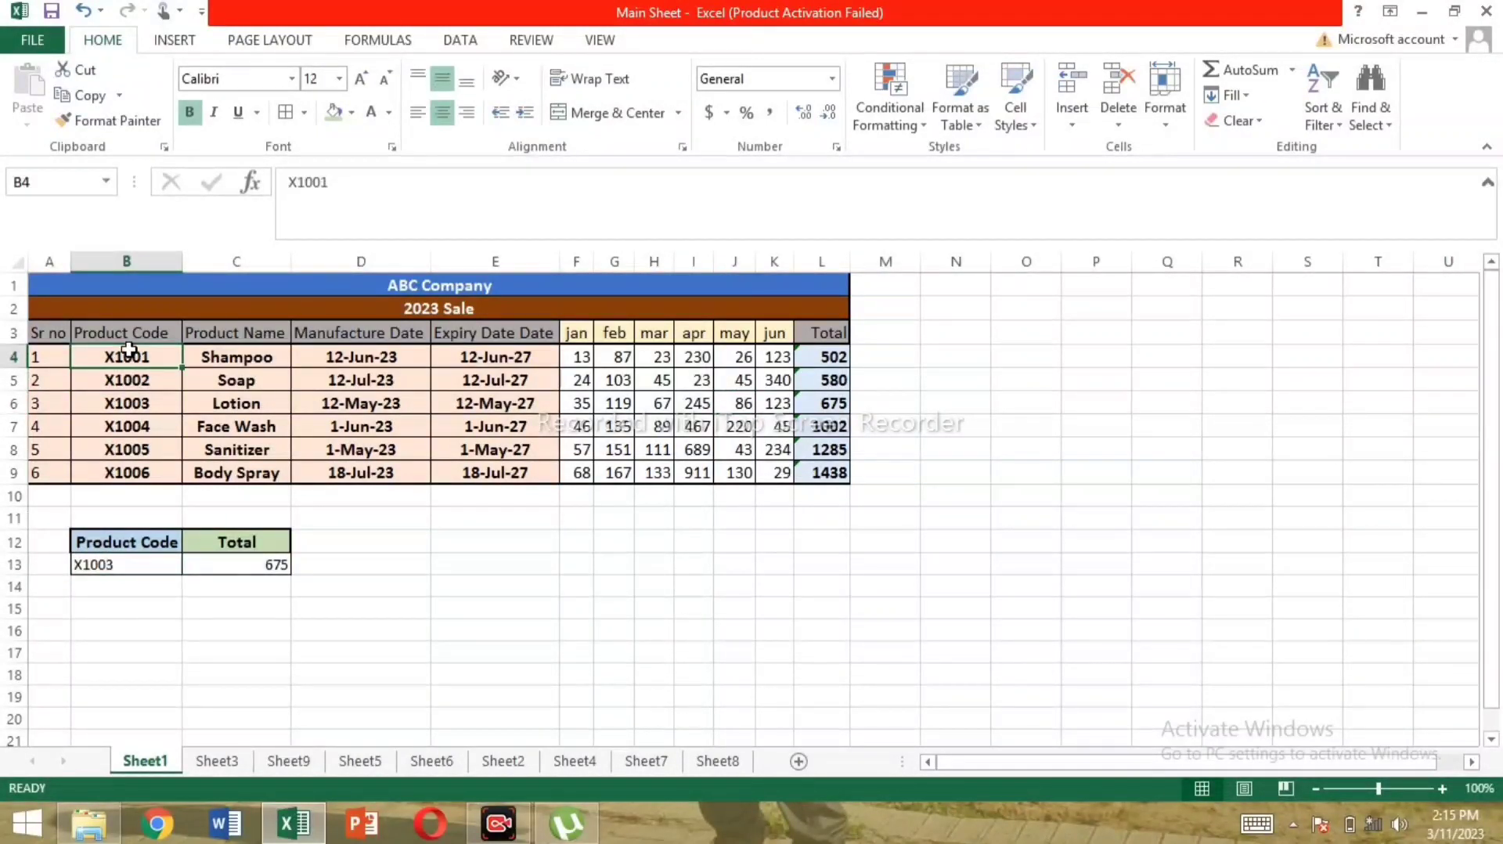
pyautogui.moveTo(128, 349); pyautogui.dragTo(810, 469)
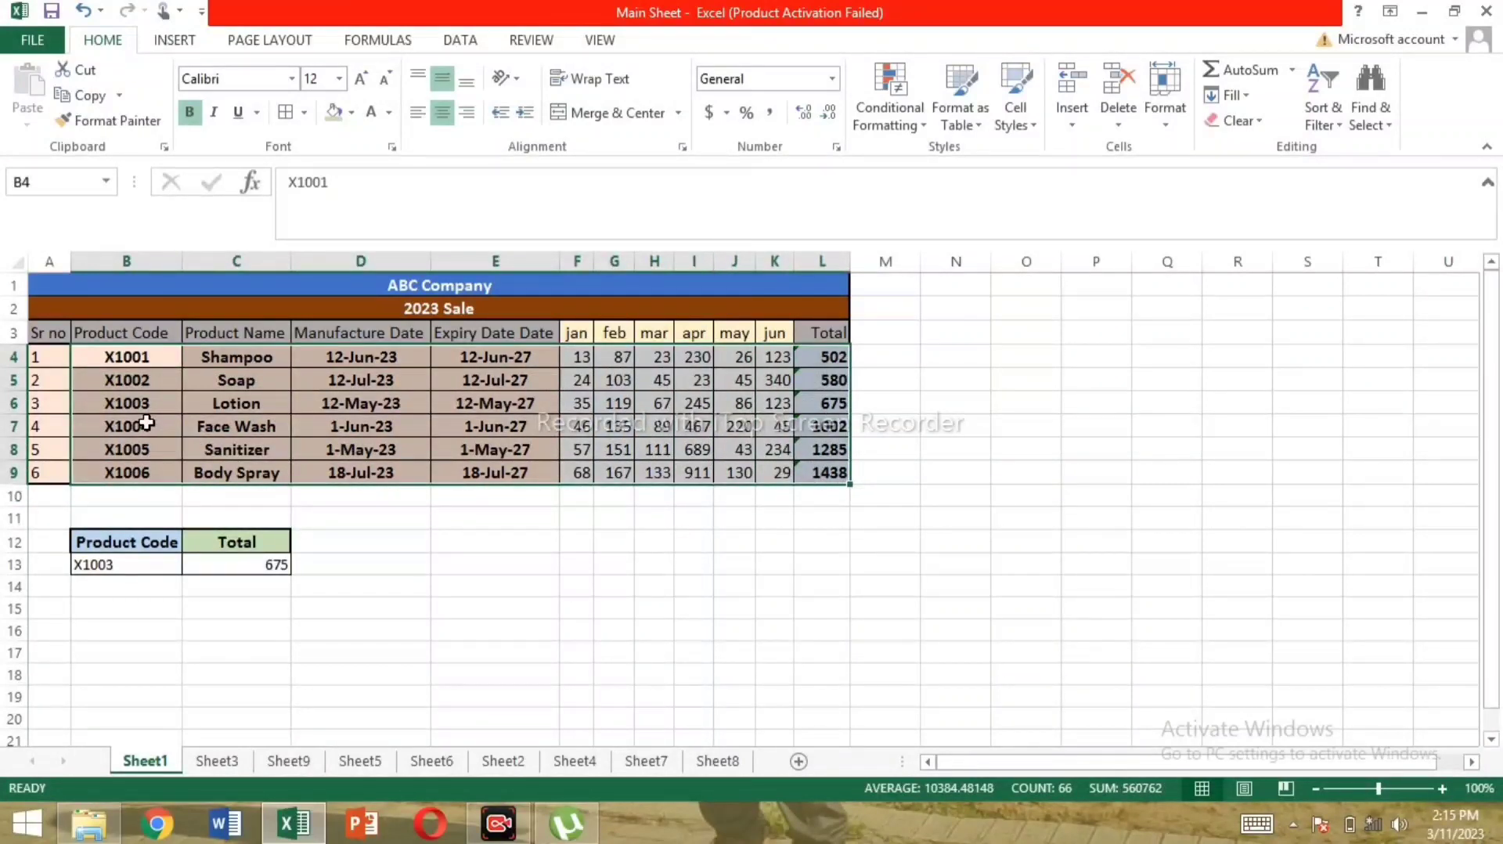
pyautogui.click(146, 423)
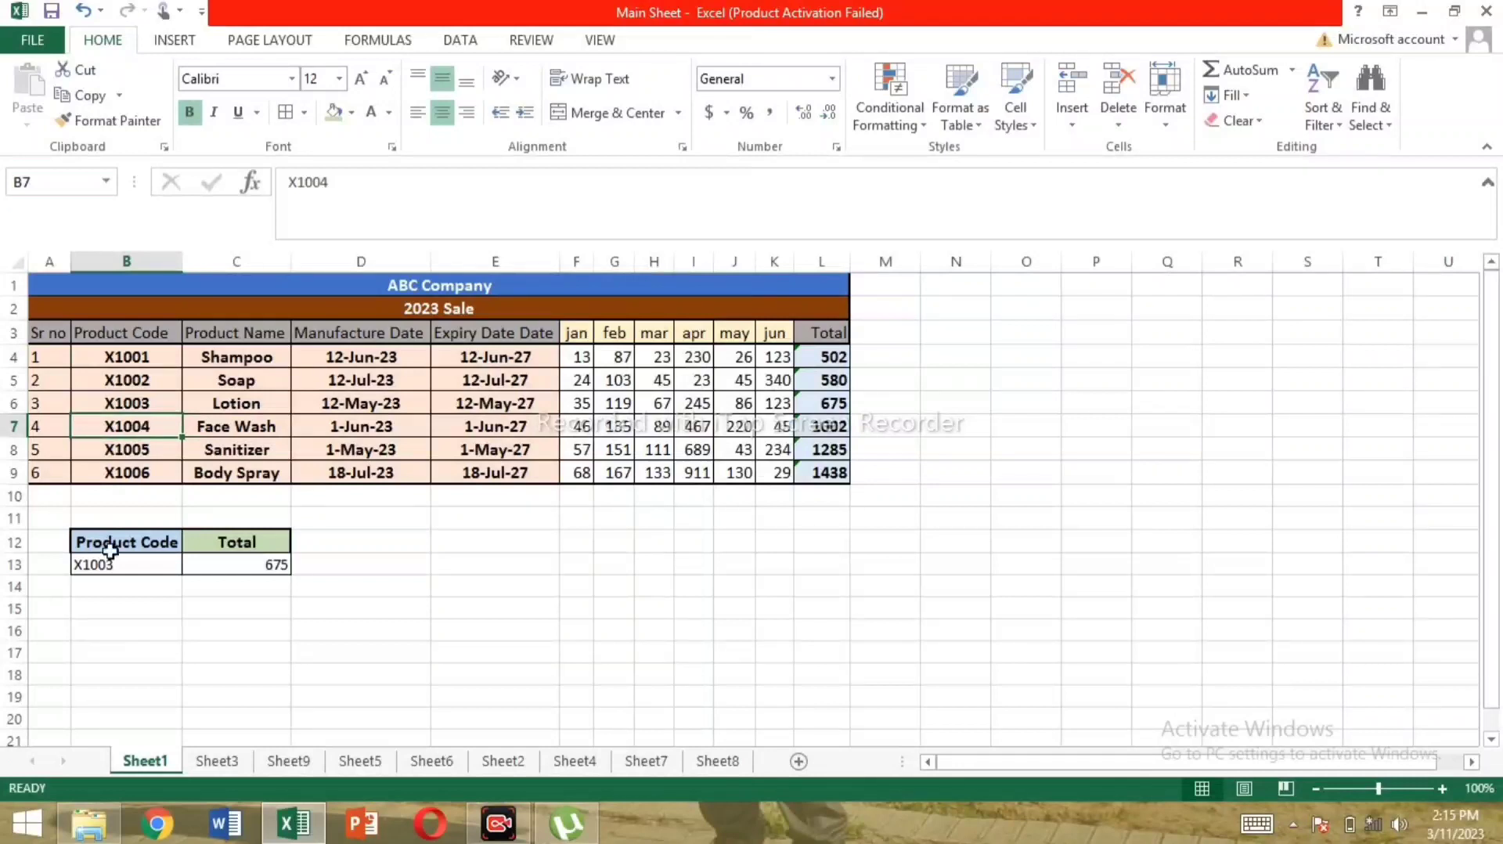
pyautogui.click(240, 564)
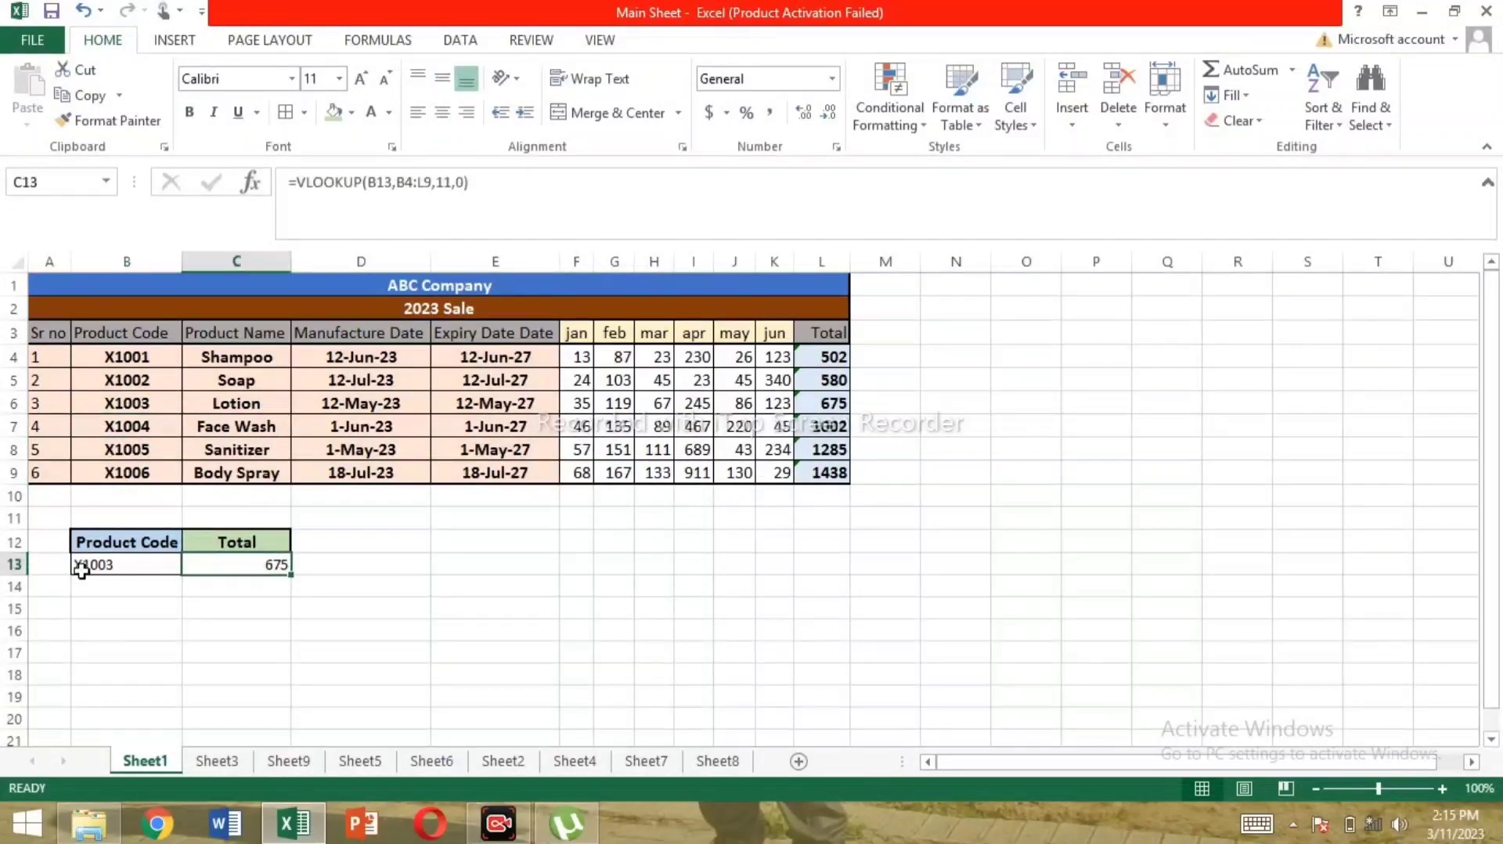
# Step: Test the VLOOKUP with product code x1007 in B13 and check it against the code list in B4:B9
pyautogui.click(119, 563)
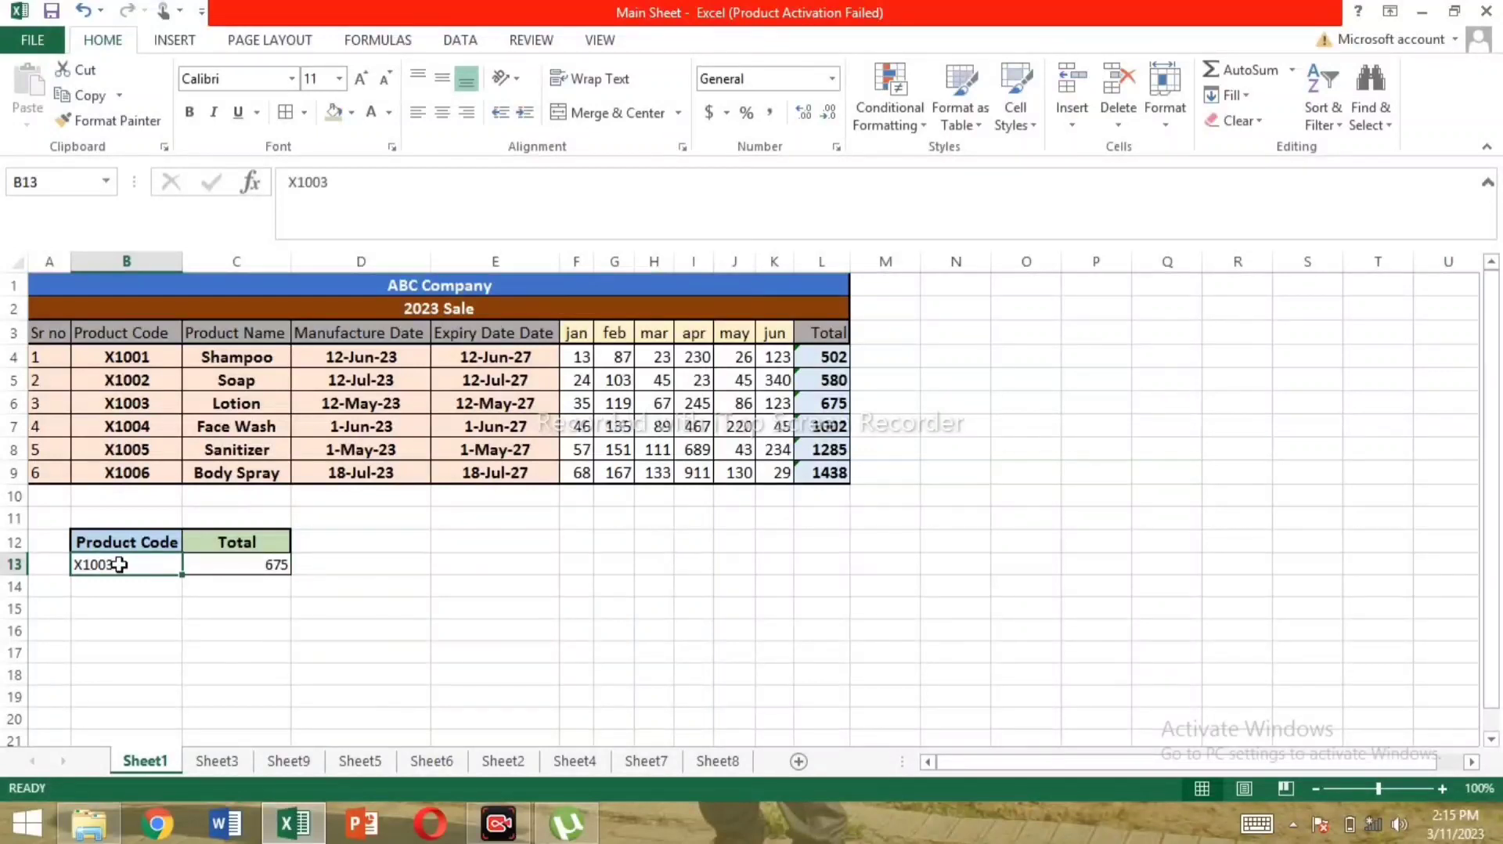
pyautogui.write('x100')
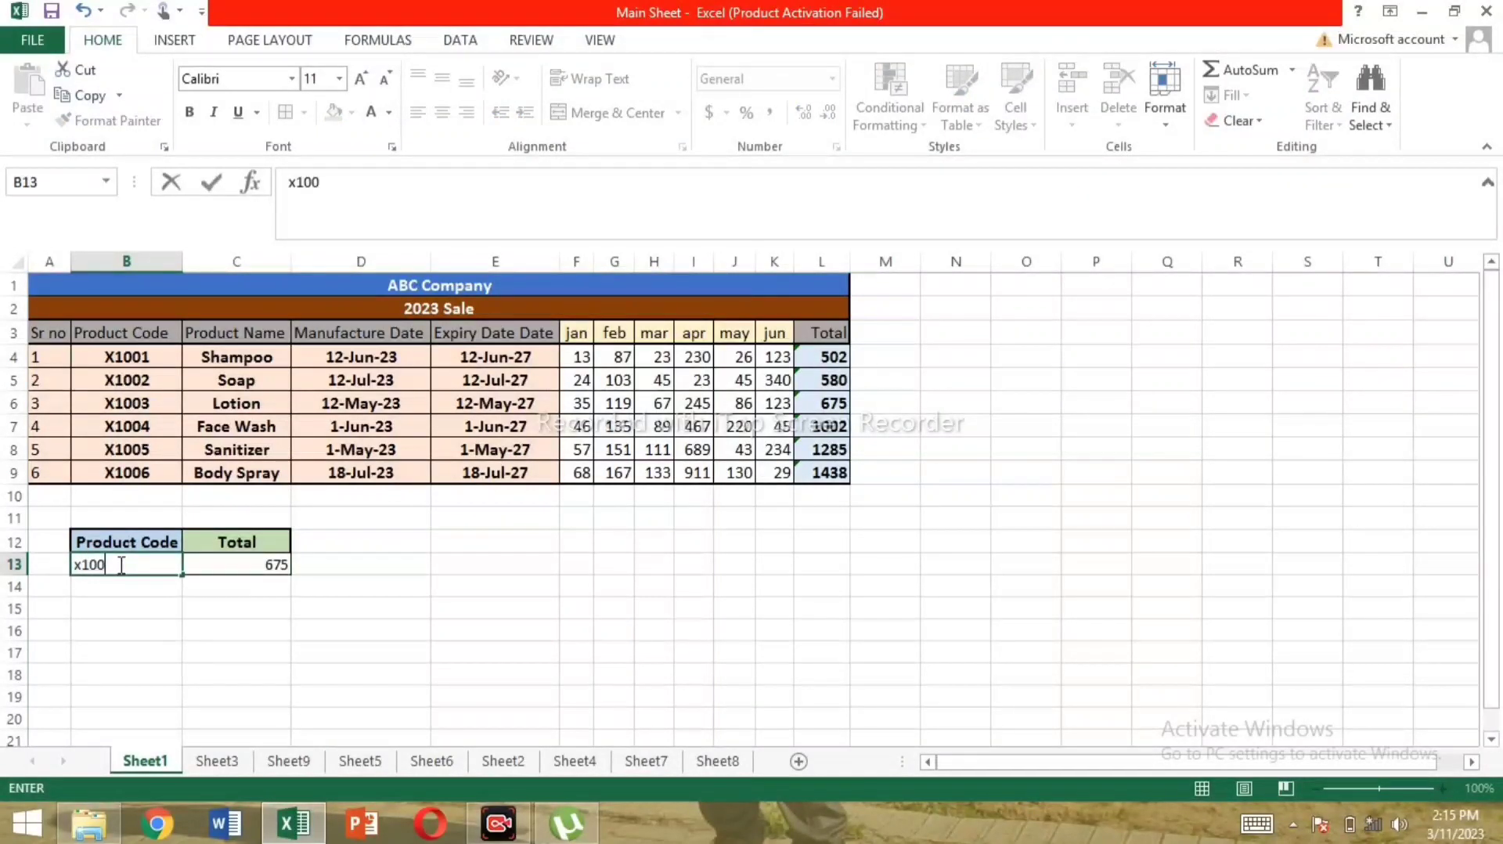
pyautogui.write('7')
pyautogui.press('Return')
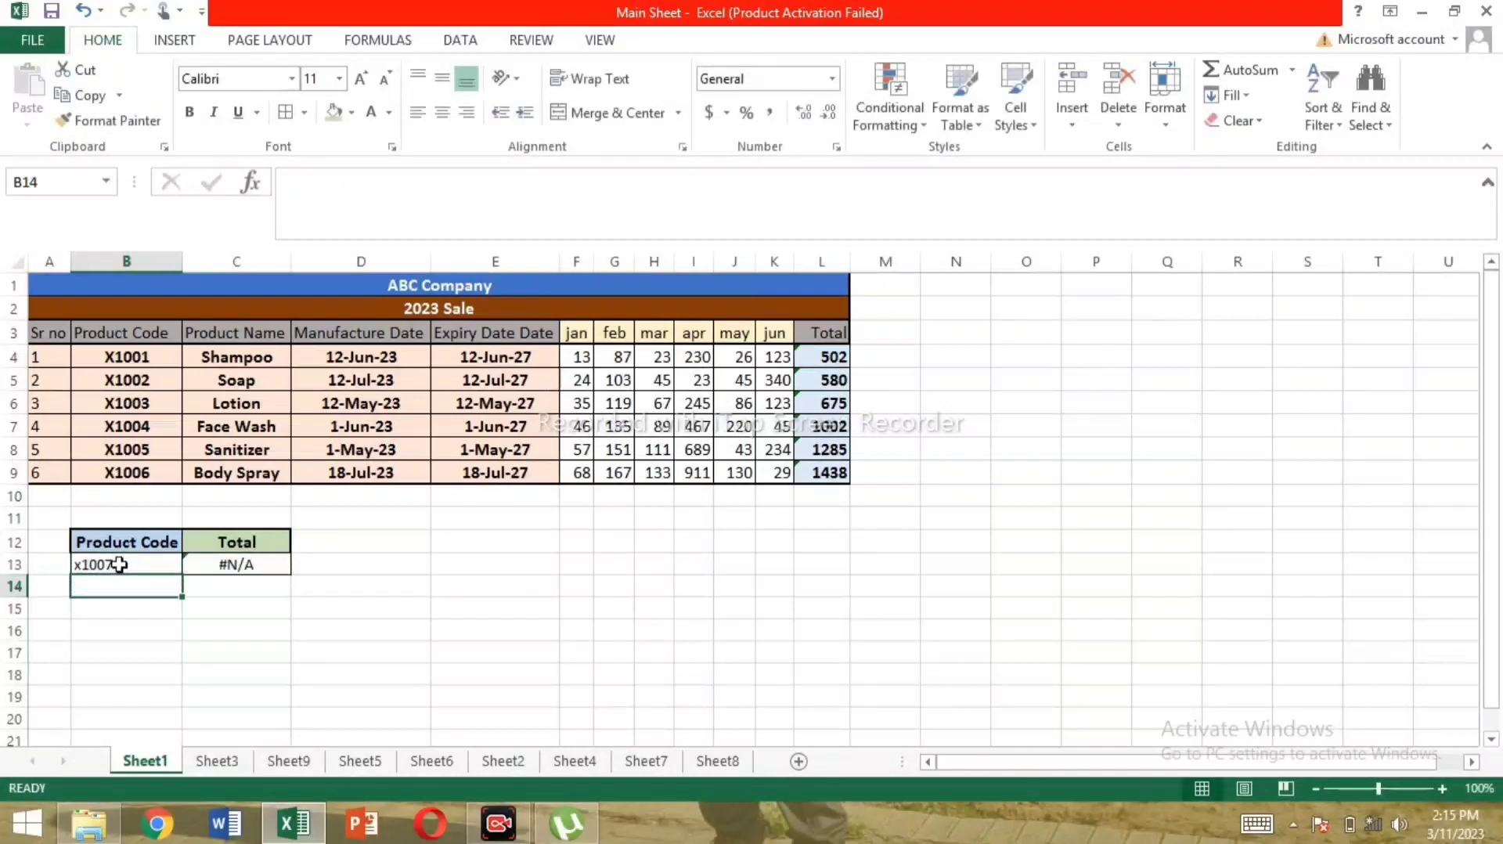
pyautogui.click(203, 567)
pyautogui.click(141, 454)
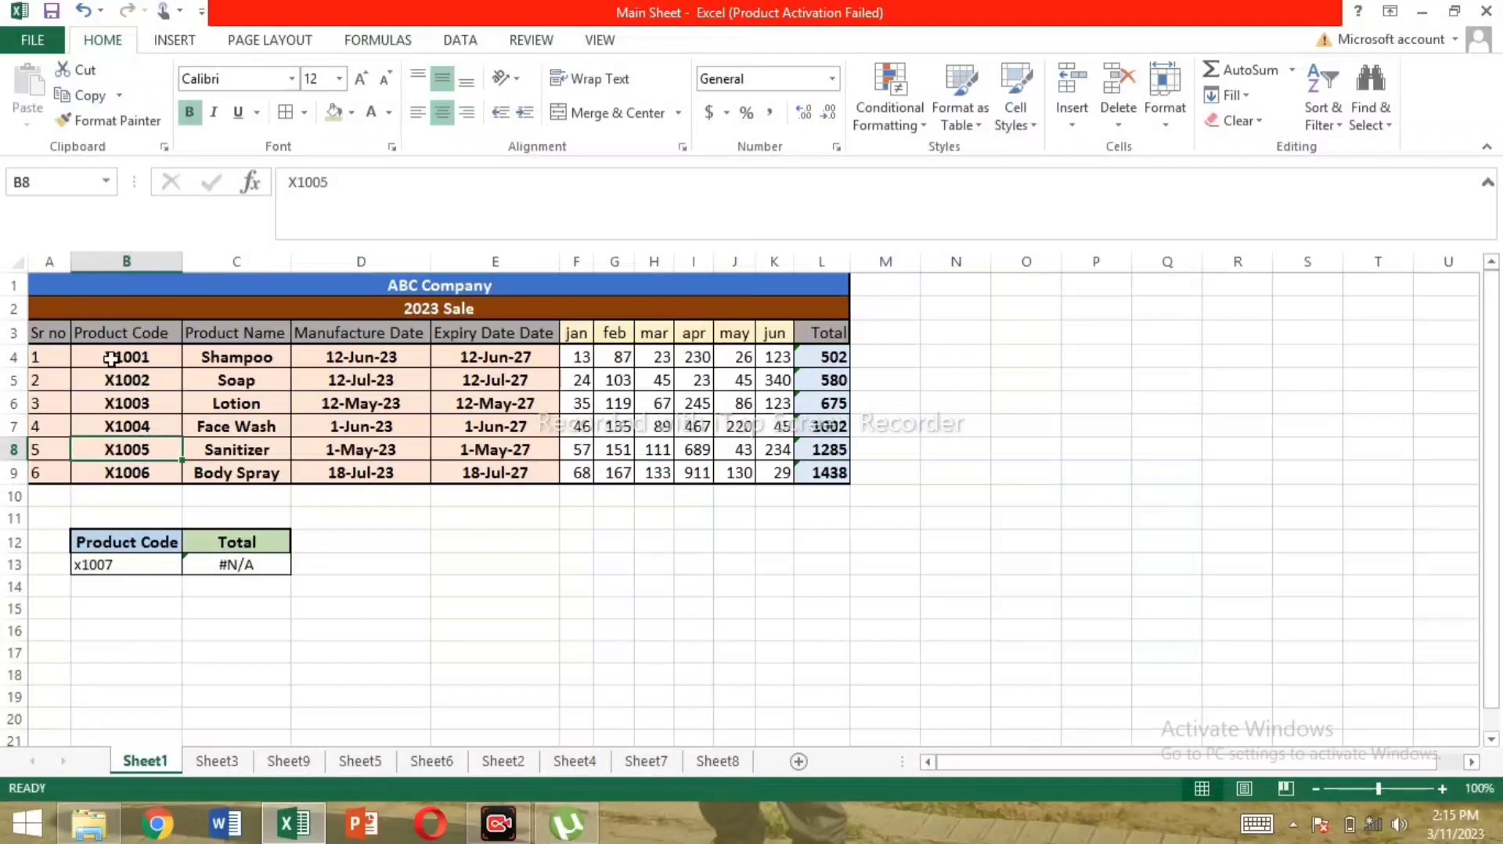
pyautogui.moveTo(122, 356); pyautogui.dragTo(151, 481)
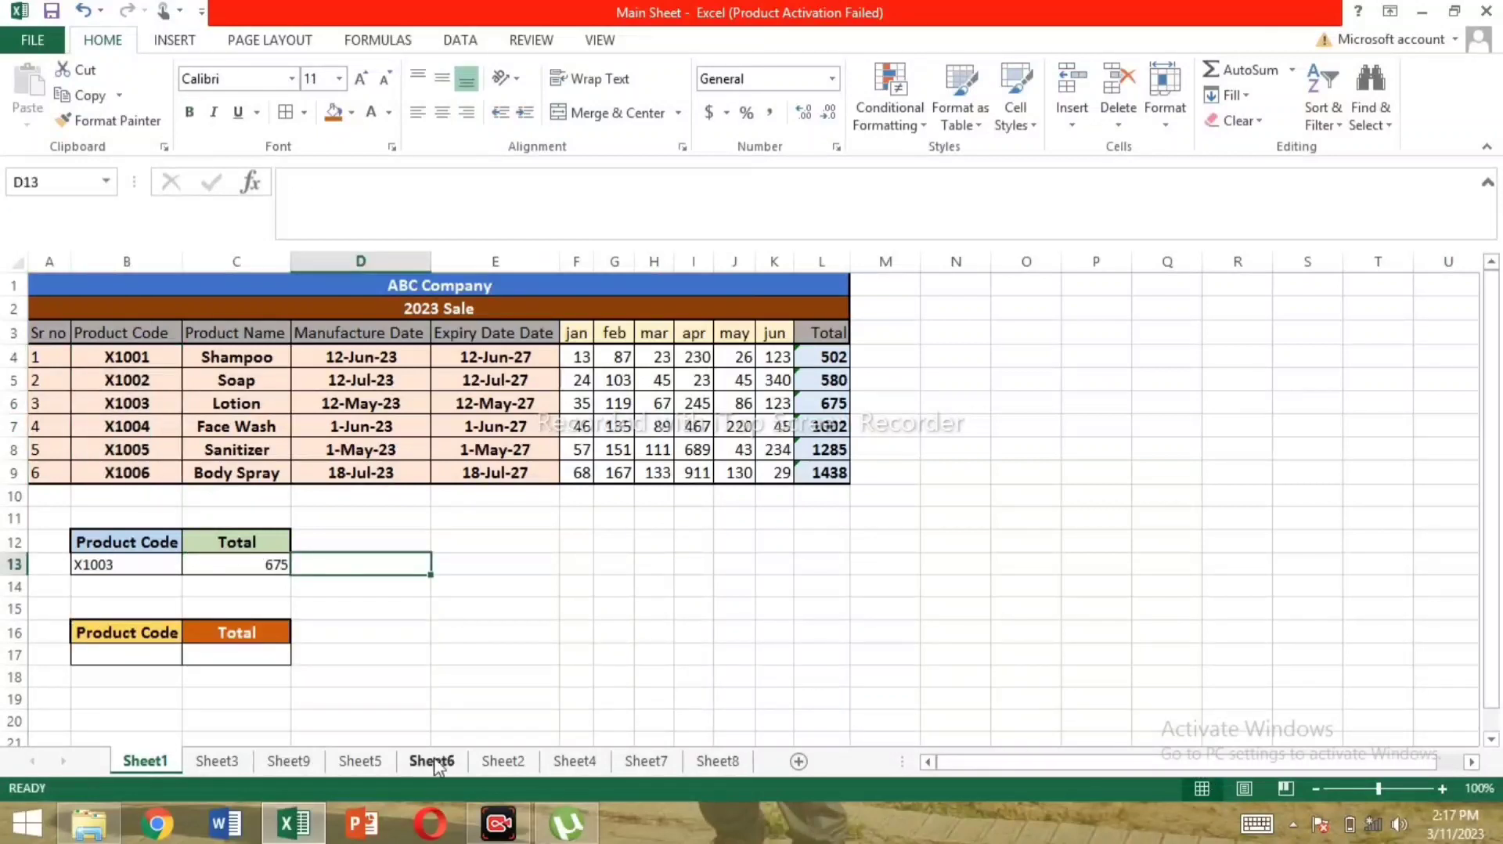
# Step: Start an XLOOKUP formula in the second lookup table's Total cell C17 with B17 as the lookup value
pyautogui.click(218, 652)
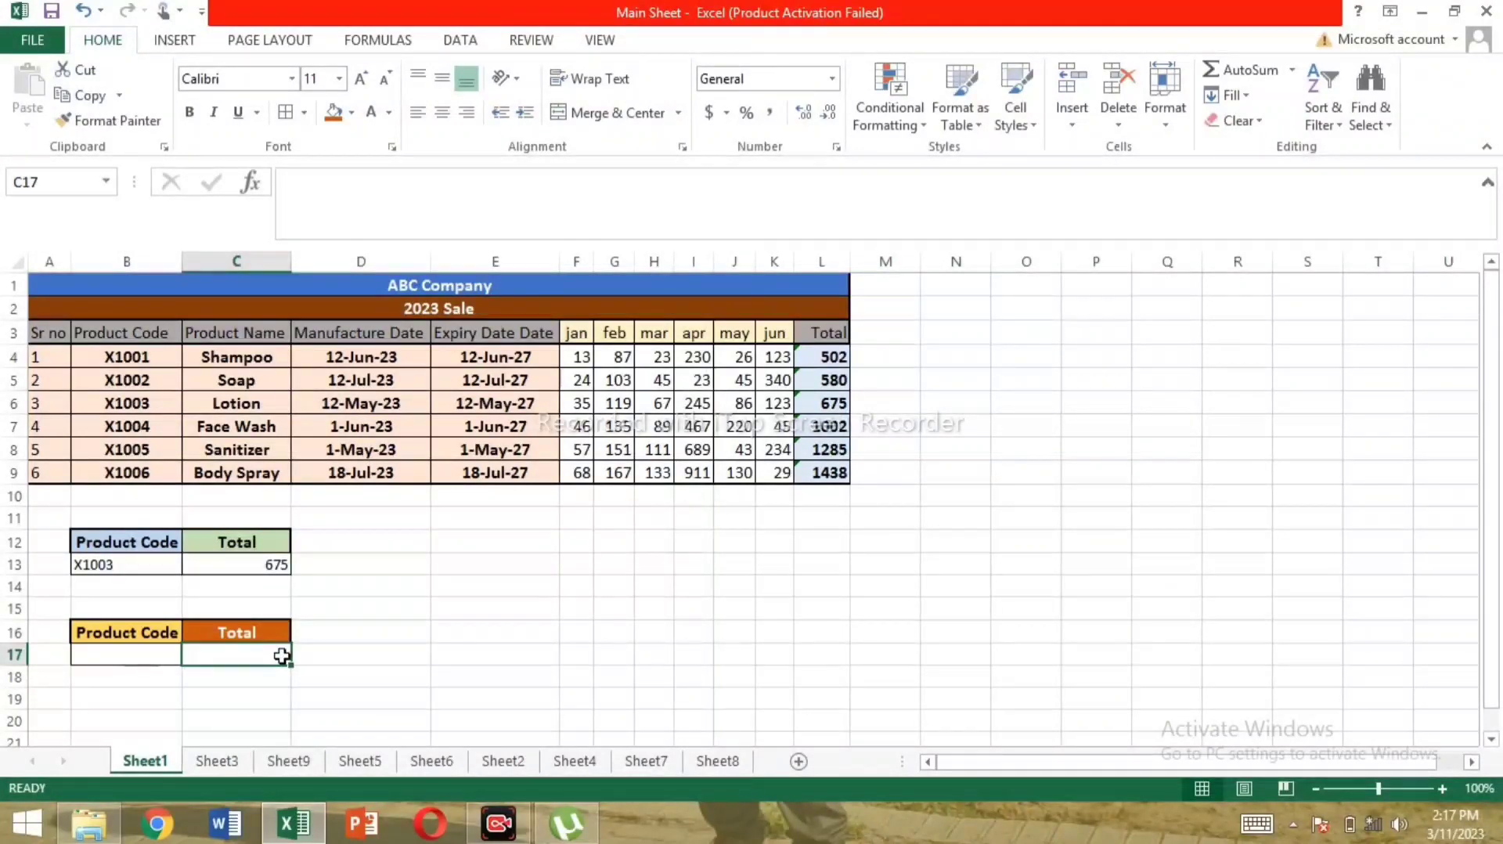
pyautogui.write('-')
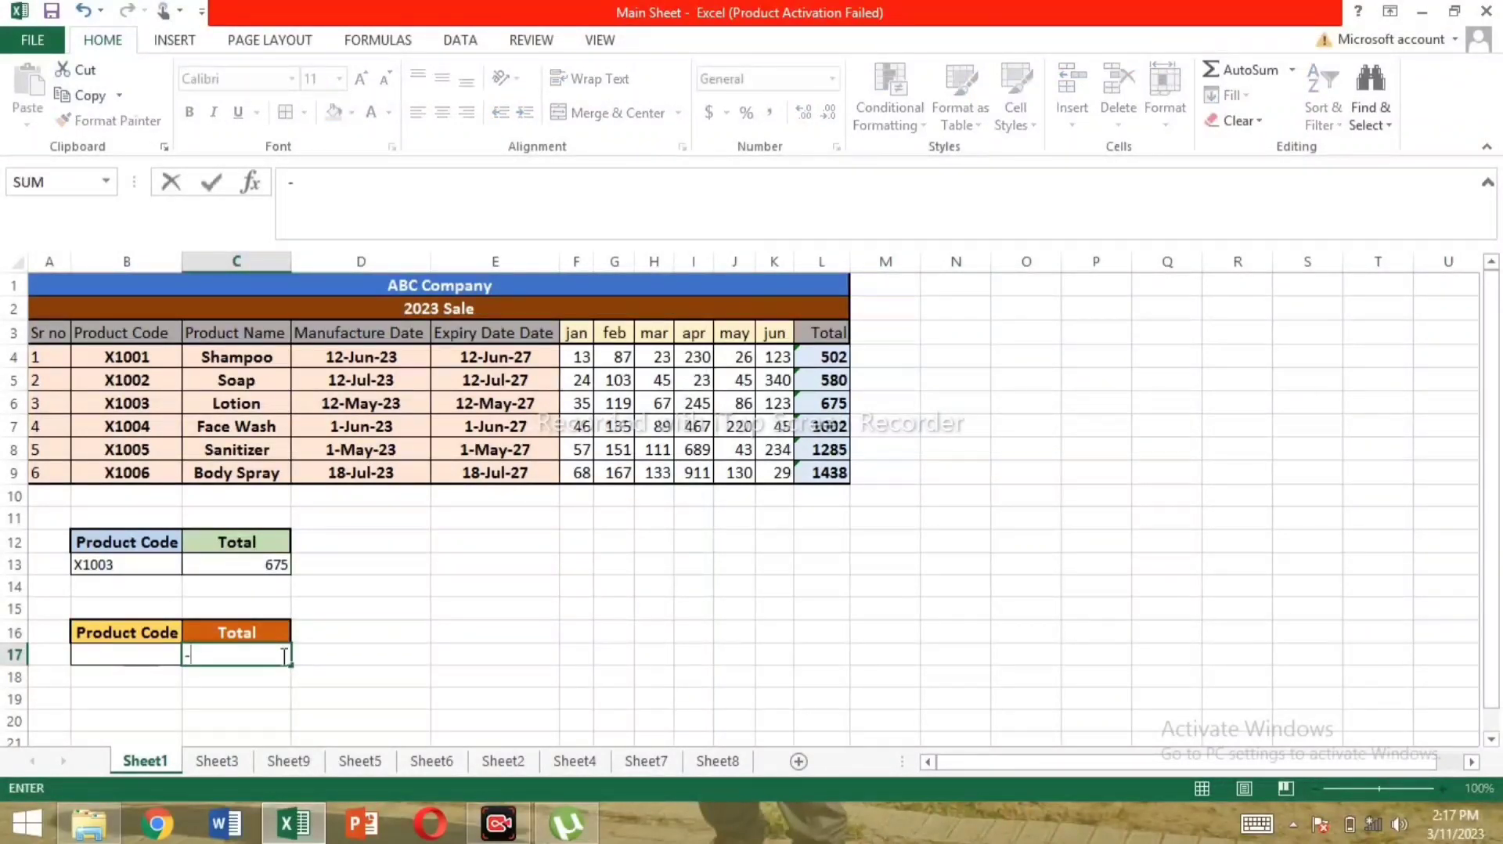
pyautogui.press('BackSpace')
pyautogui.write('=xlookup(')
pyautogui.press('Left')
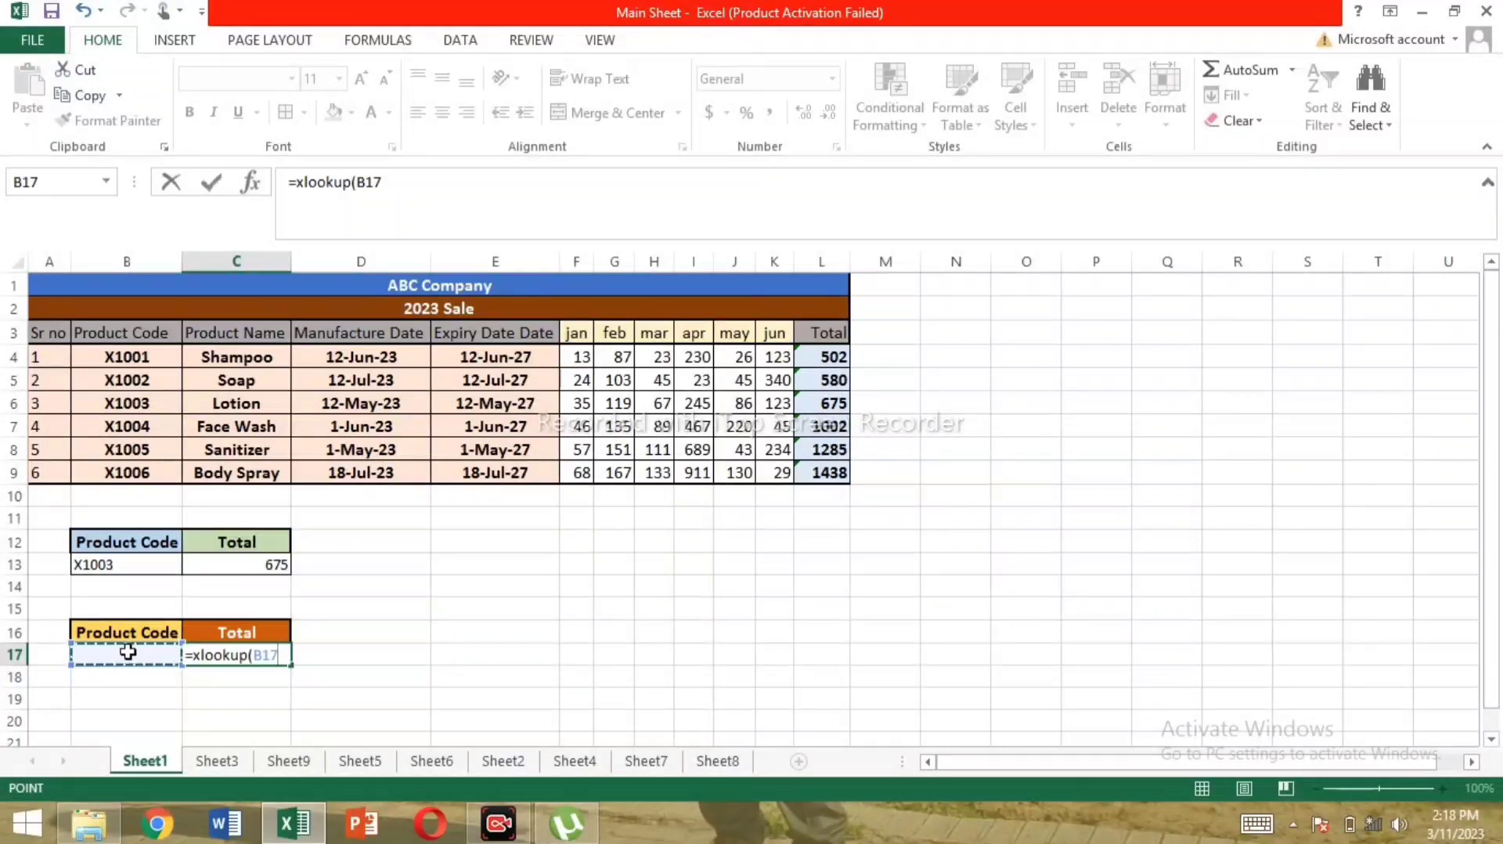
pyautogui.write(',')
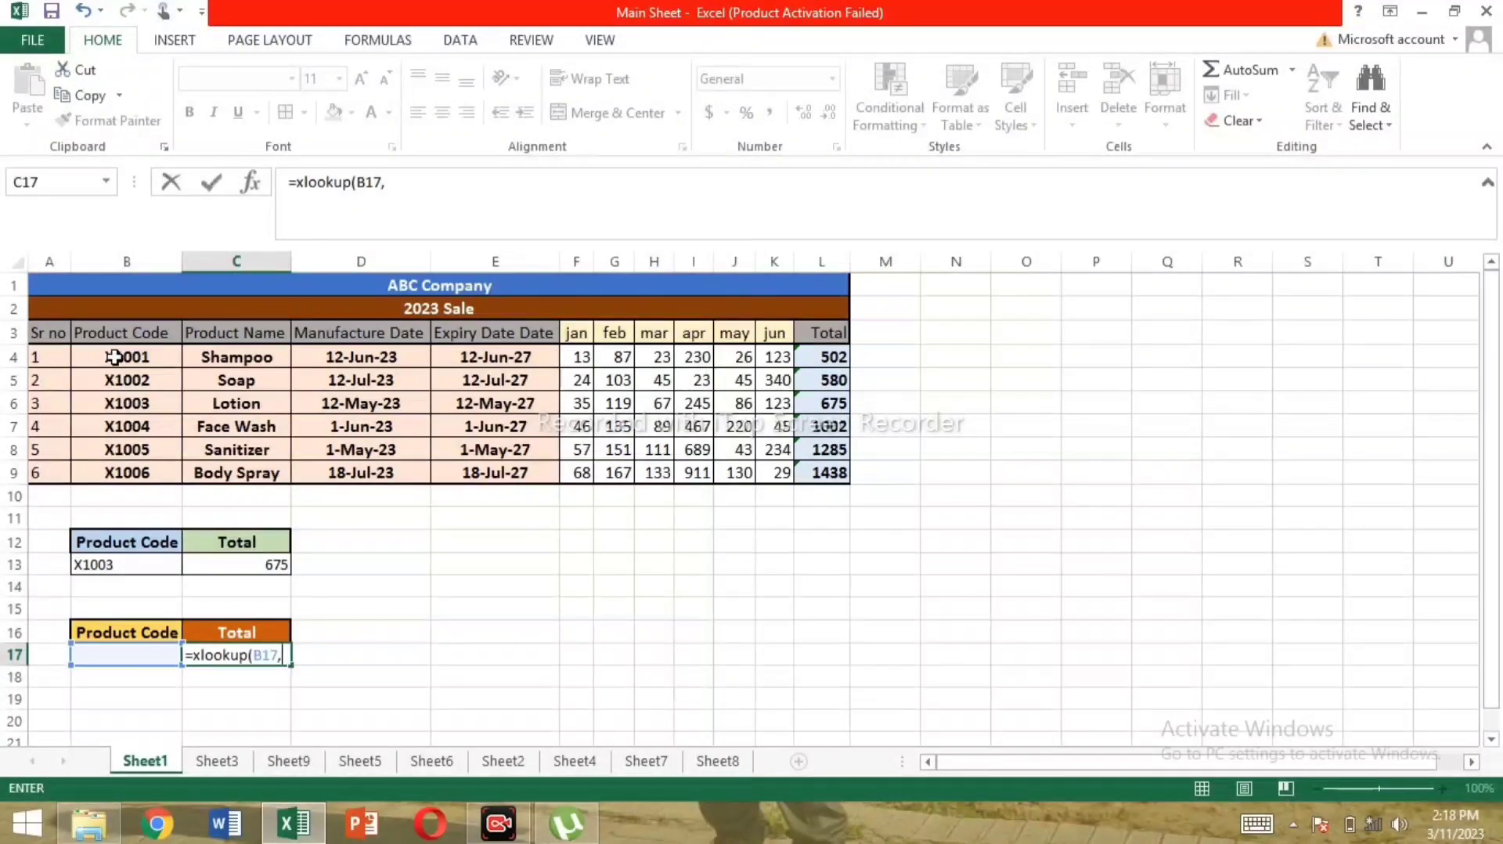
# Step: Set the XLOOKUP lookup array to product codes B4:B9 and the return array to totals L4:L9
pyautogui.moveTo(114, 357); pyautogui.dragTo(130, 480)
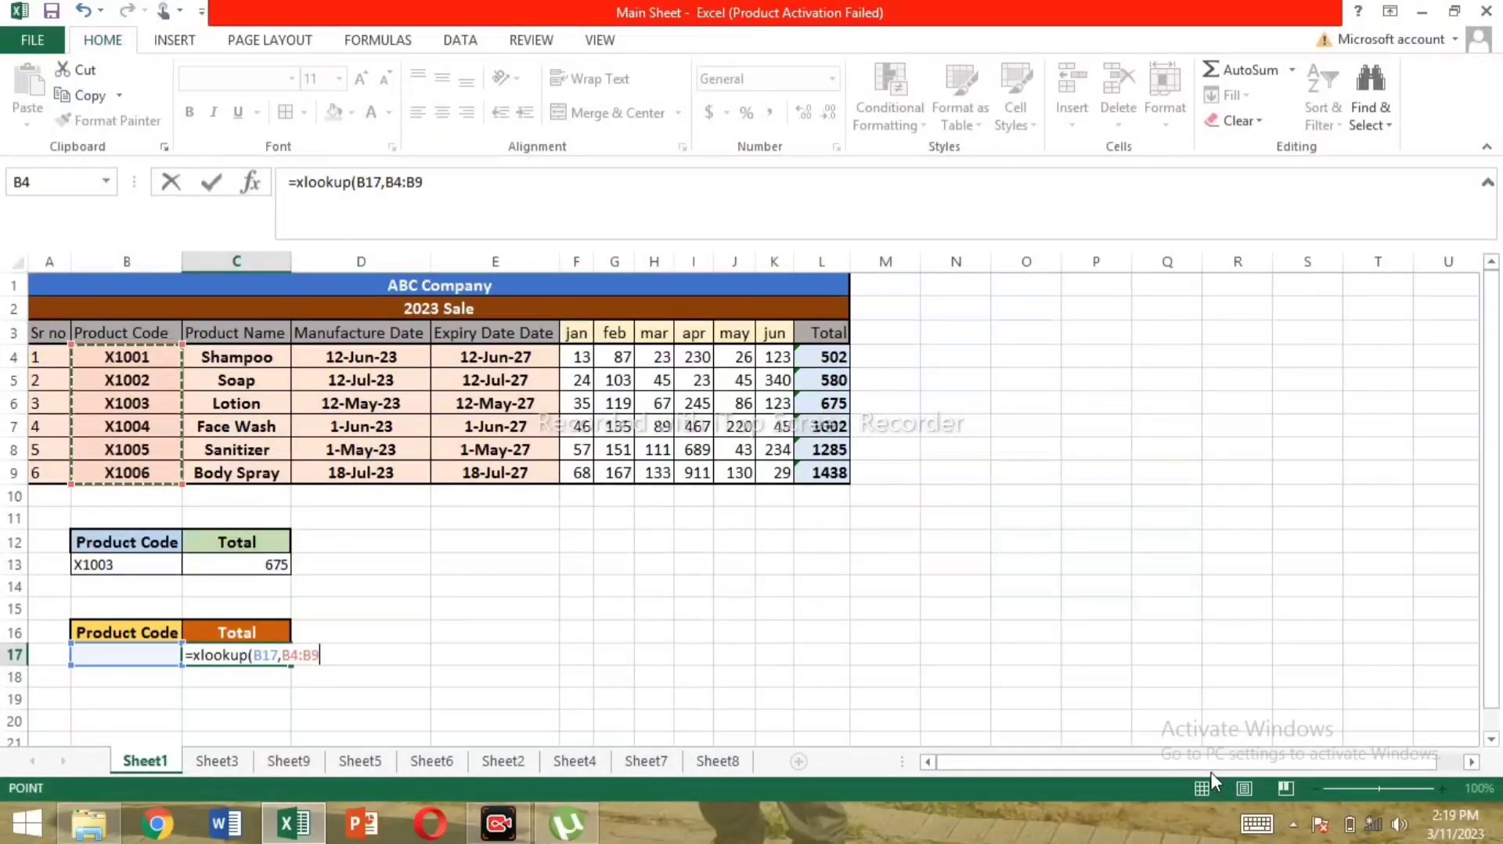
pyautogui.write(',')
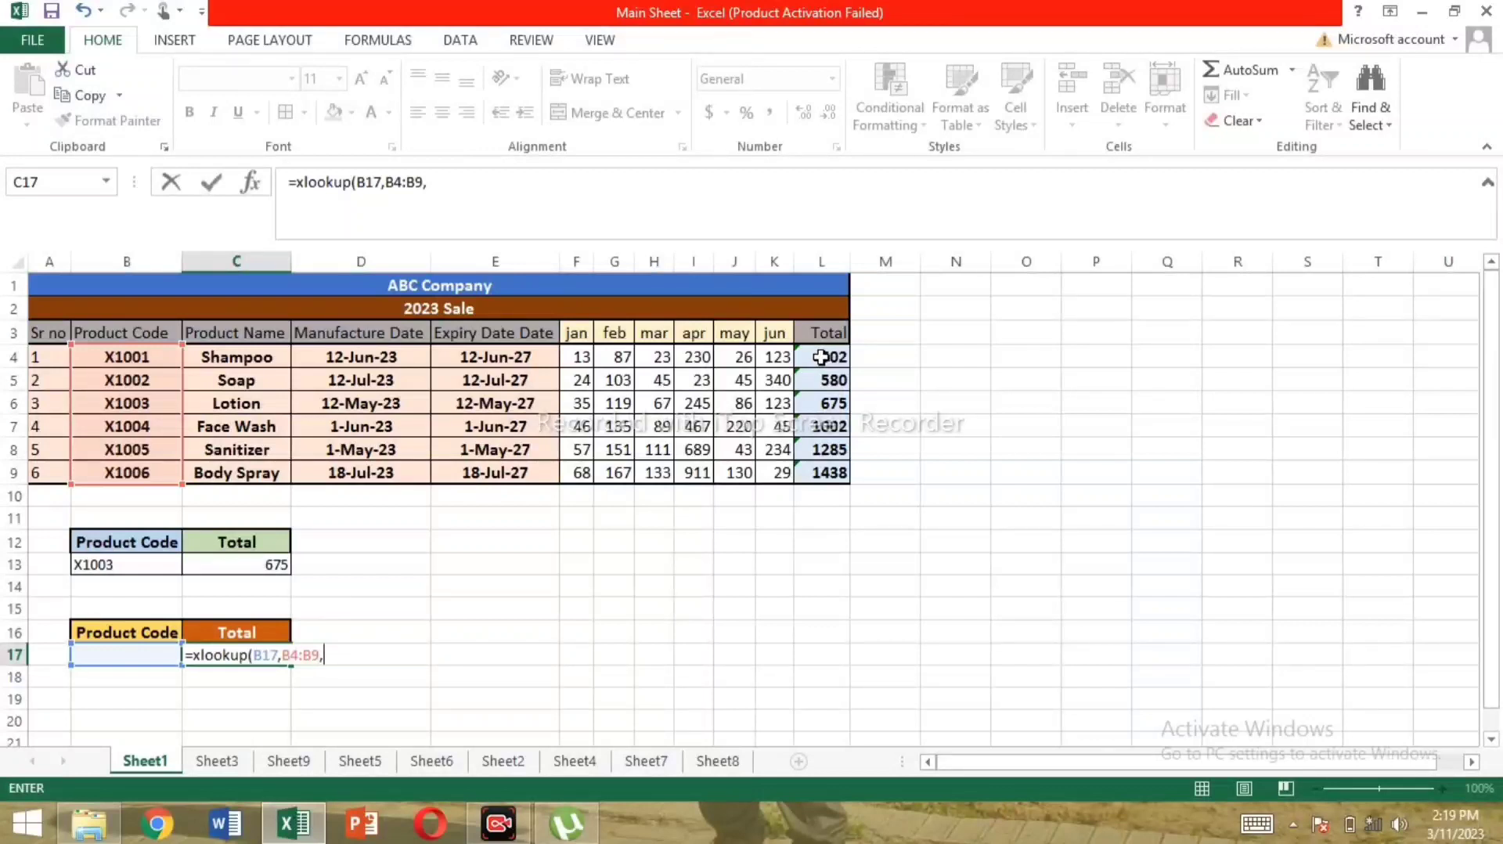
pyautogui.moveTo(818, 352); pyautogui.dragTo(815, 476)
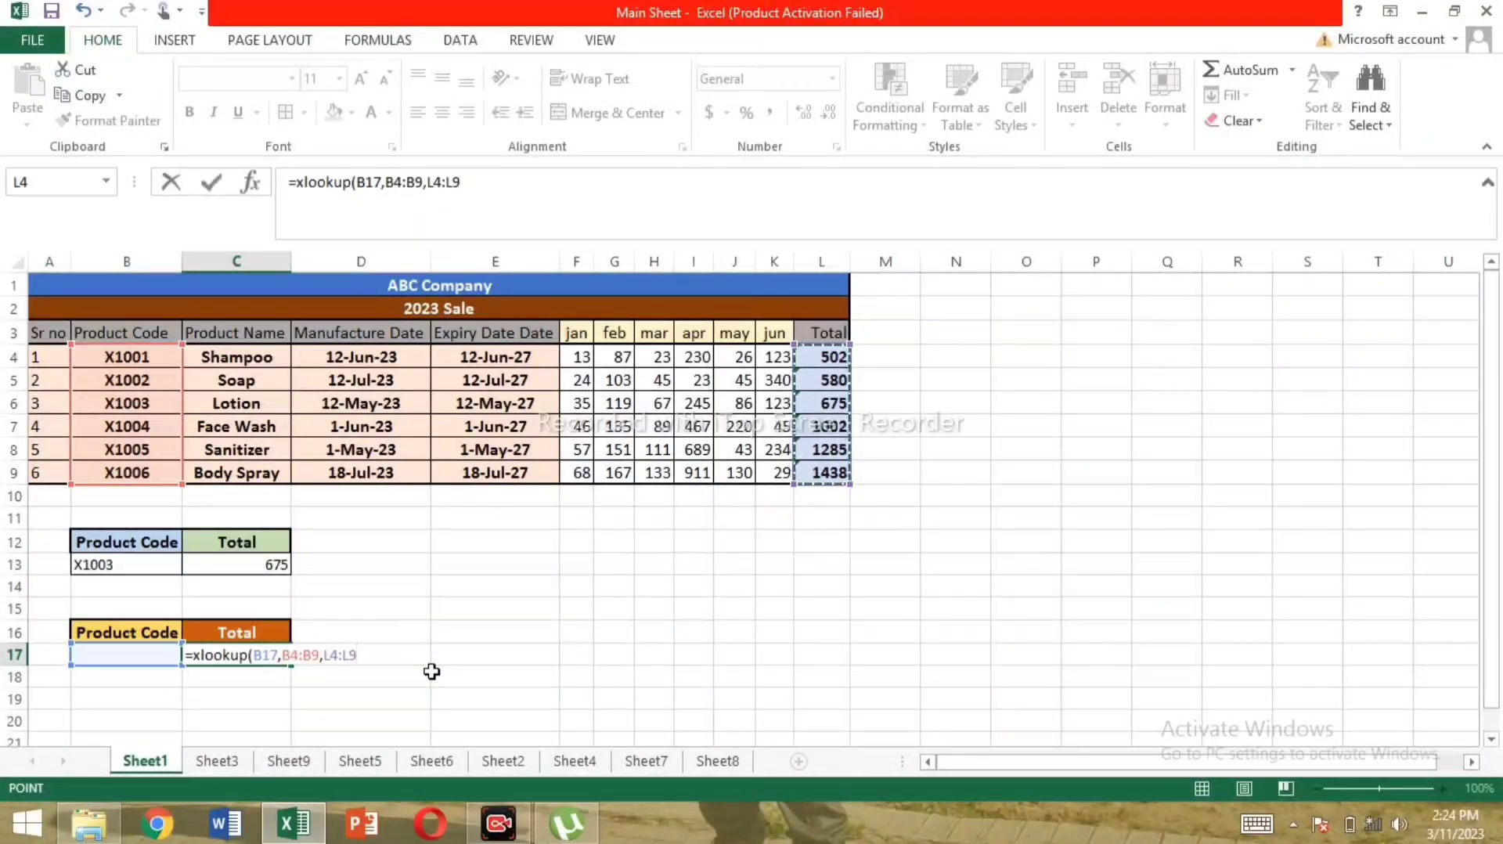
pyautogui.write(',')
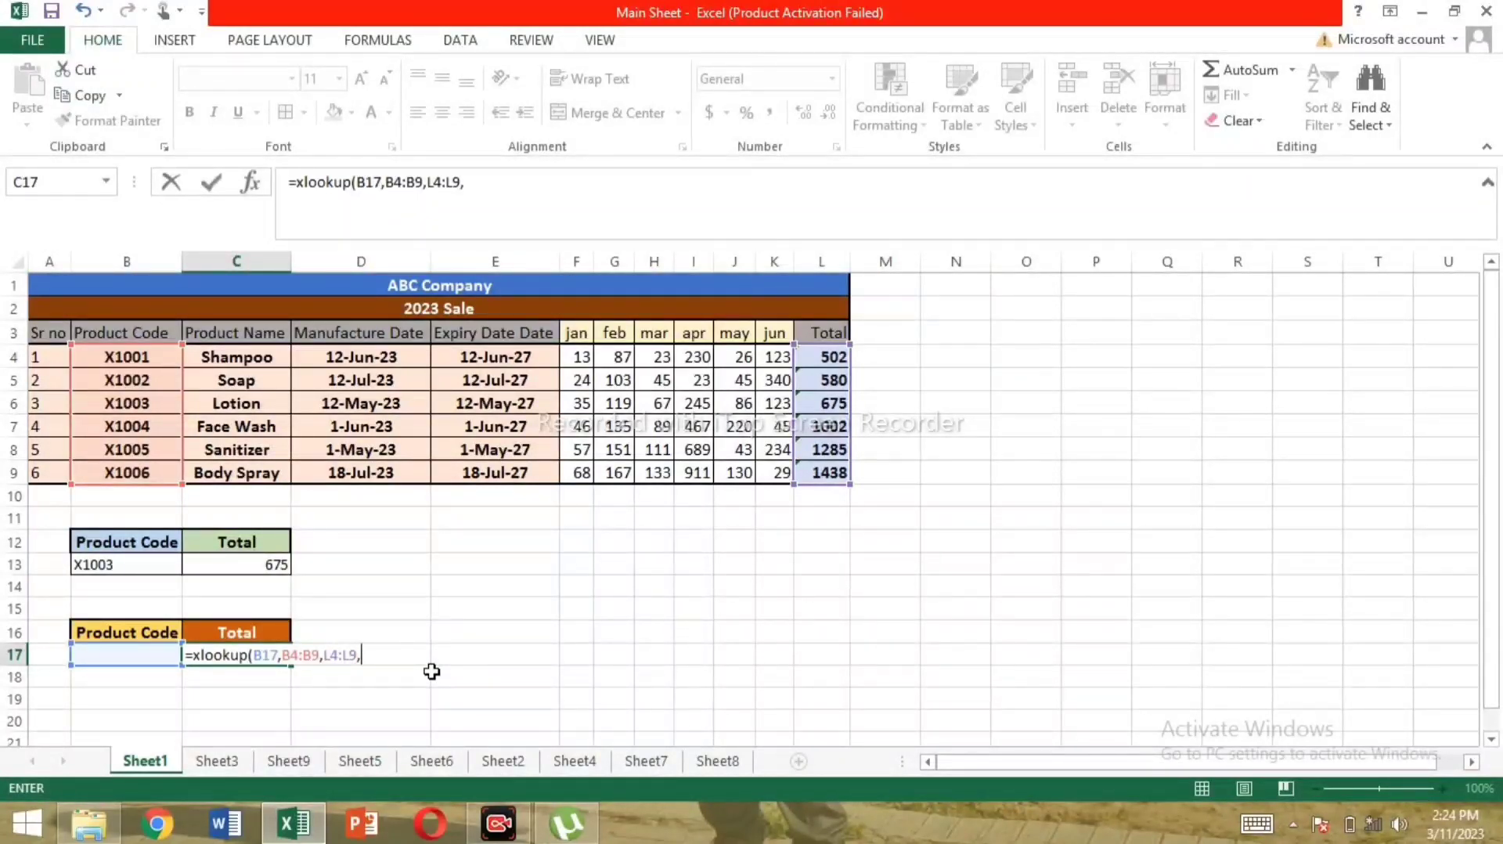
# Step: Complete the XLOOKUP with "Not Applicable" as the if-not-found text and 0 as the match mode
pyautogui.write('"')
pyautogui.write('Not')
pyautogui.write(' ppl')
pyautogui.press('BackSpace')
pyautogui.press('BackSpace')
pyautogui.press('BackSpace')
pyautogui.press('BackSpace')
pyautogui.write('Applica')
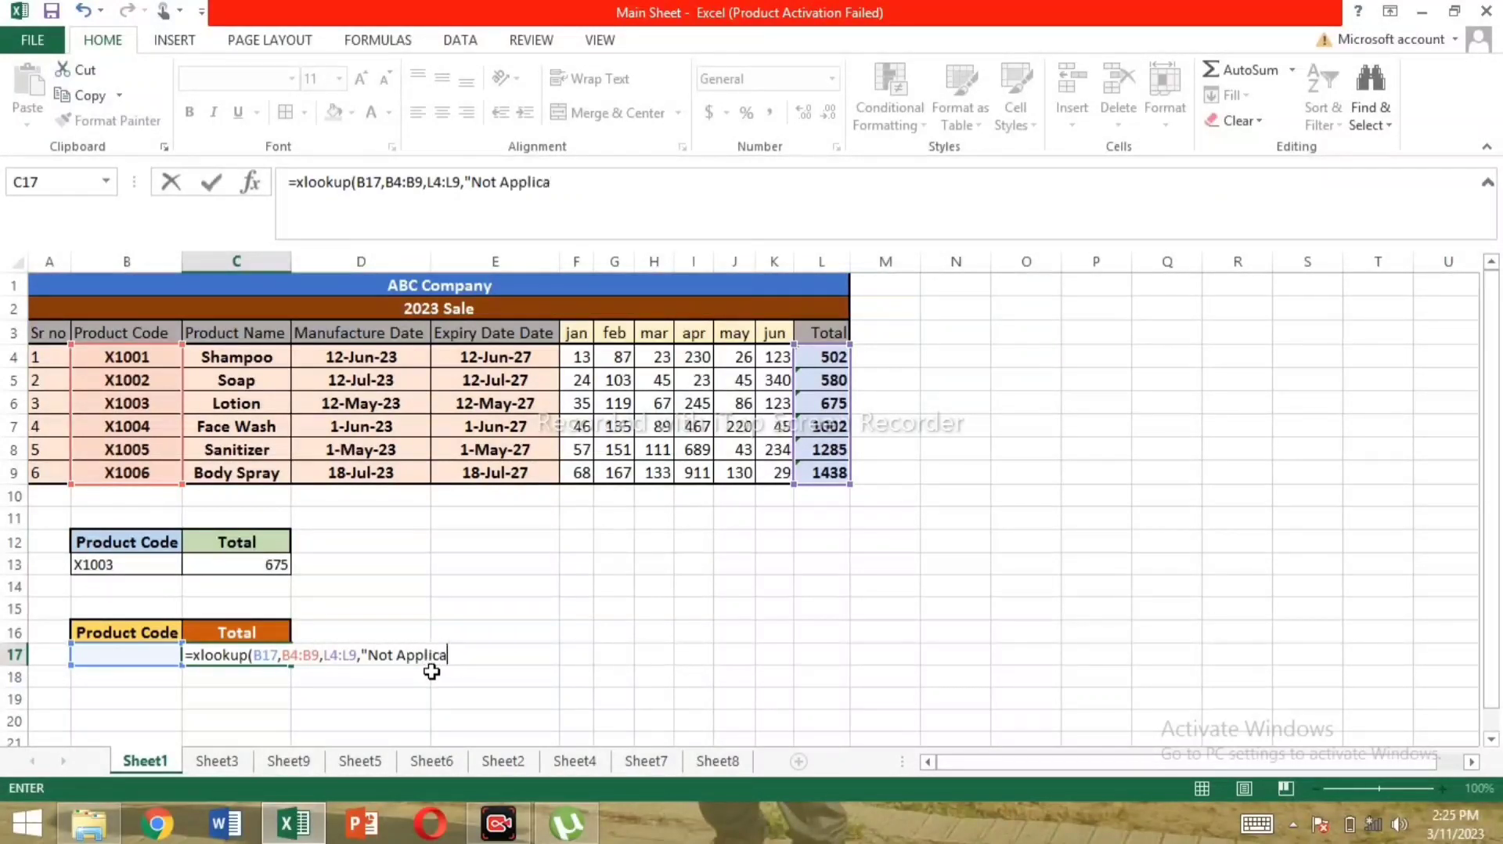
pyautogui.write('ble"')
pyautogui.write(',)')
pyautogui.press('BackSpace')
pyautogui.write('0)')
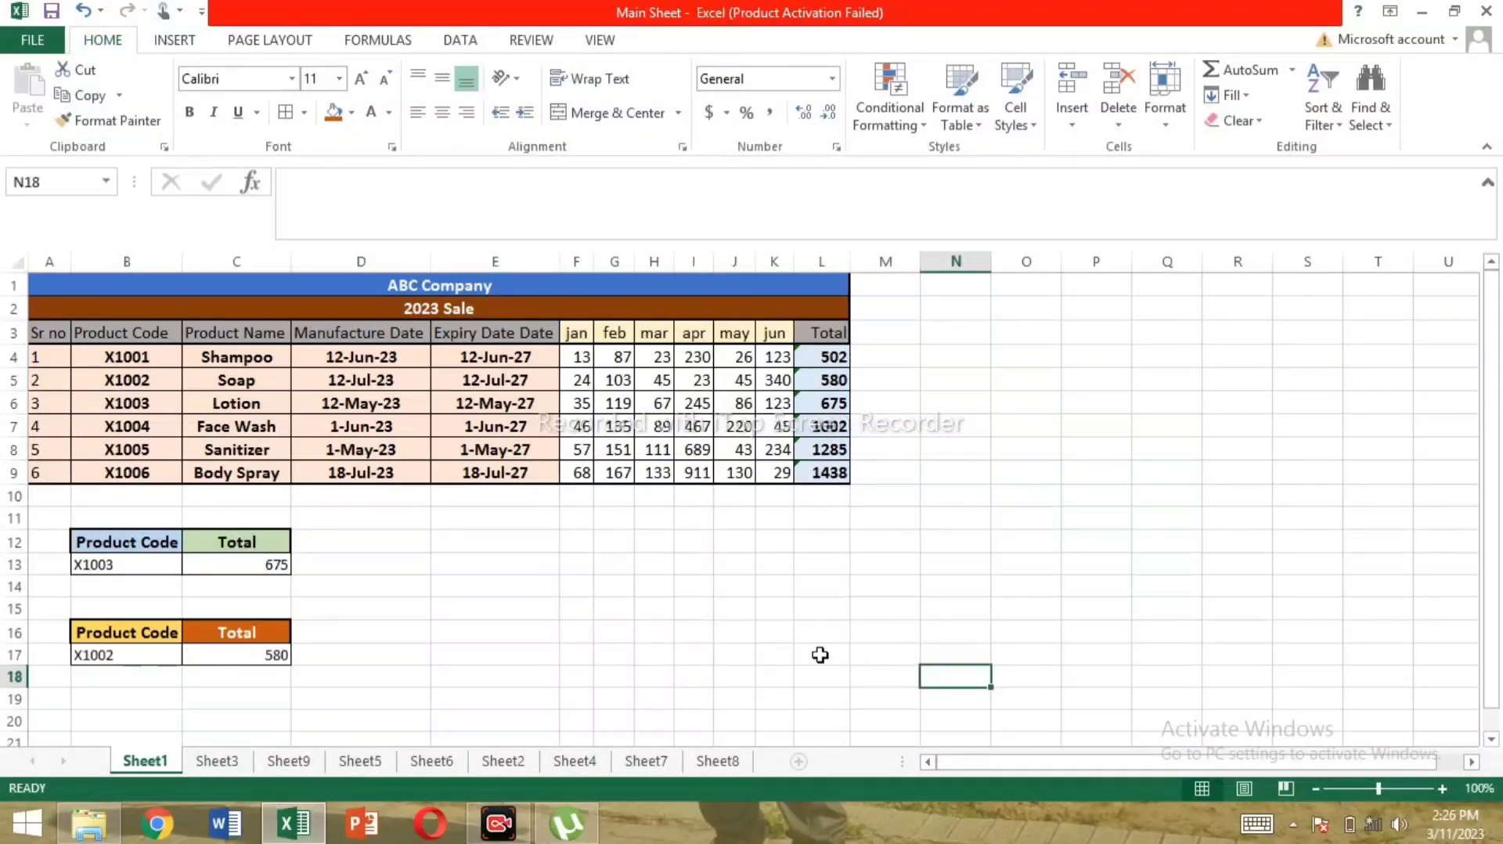
# Step: Check the product code in B17 against the code list and locate the matching X1002 entry
pyautogui.click(154, 646)
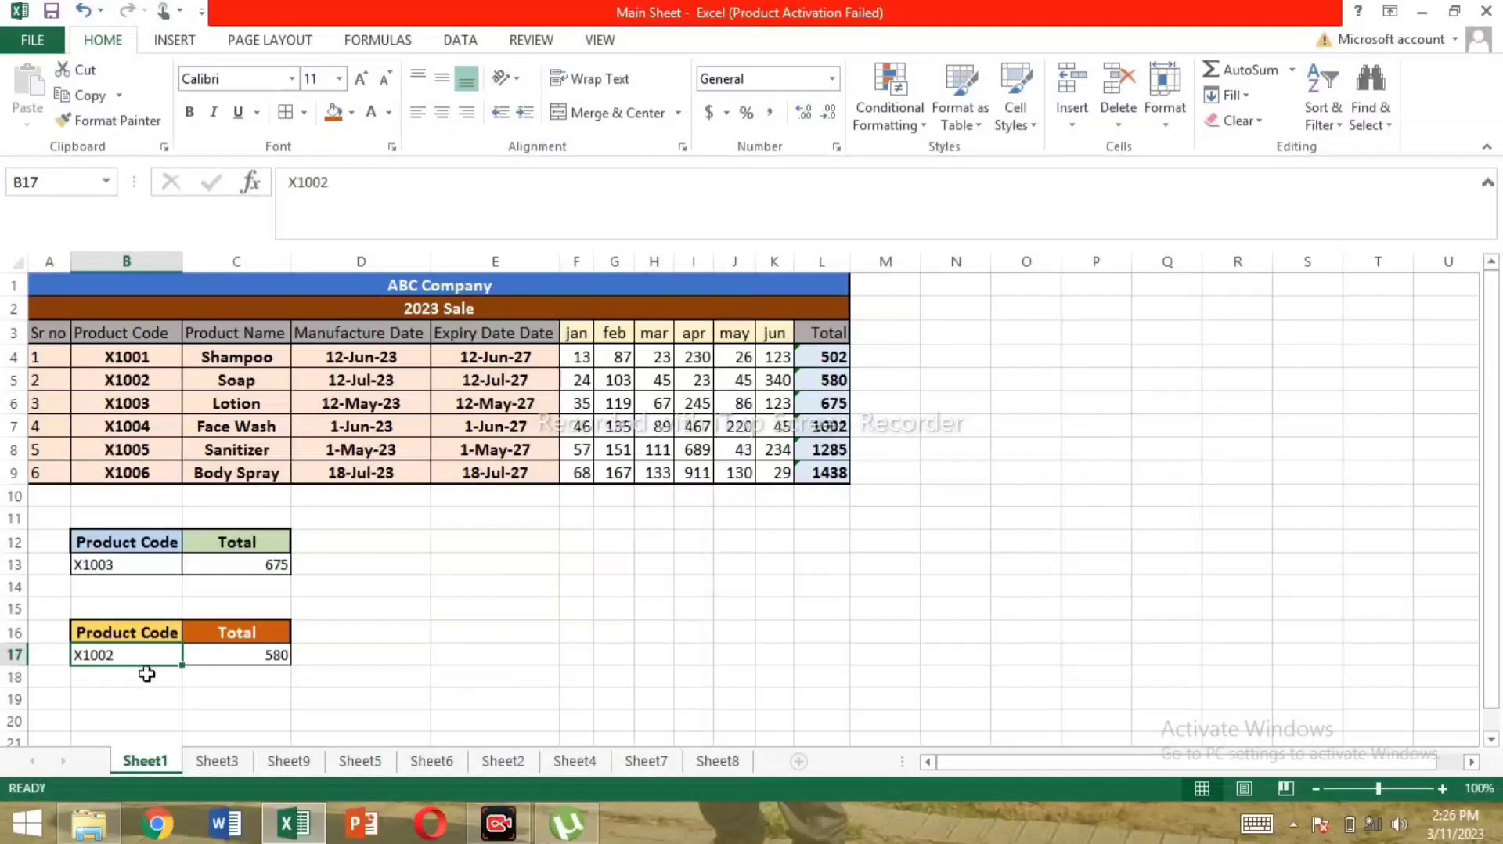
pyautogui.moveTo(124, 358); pyautogui.dragTo(130, 496)
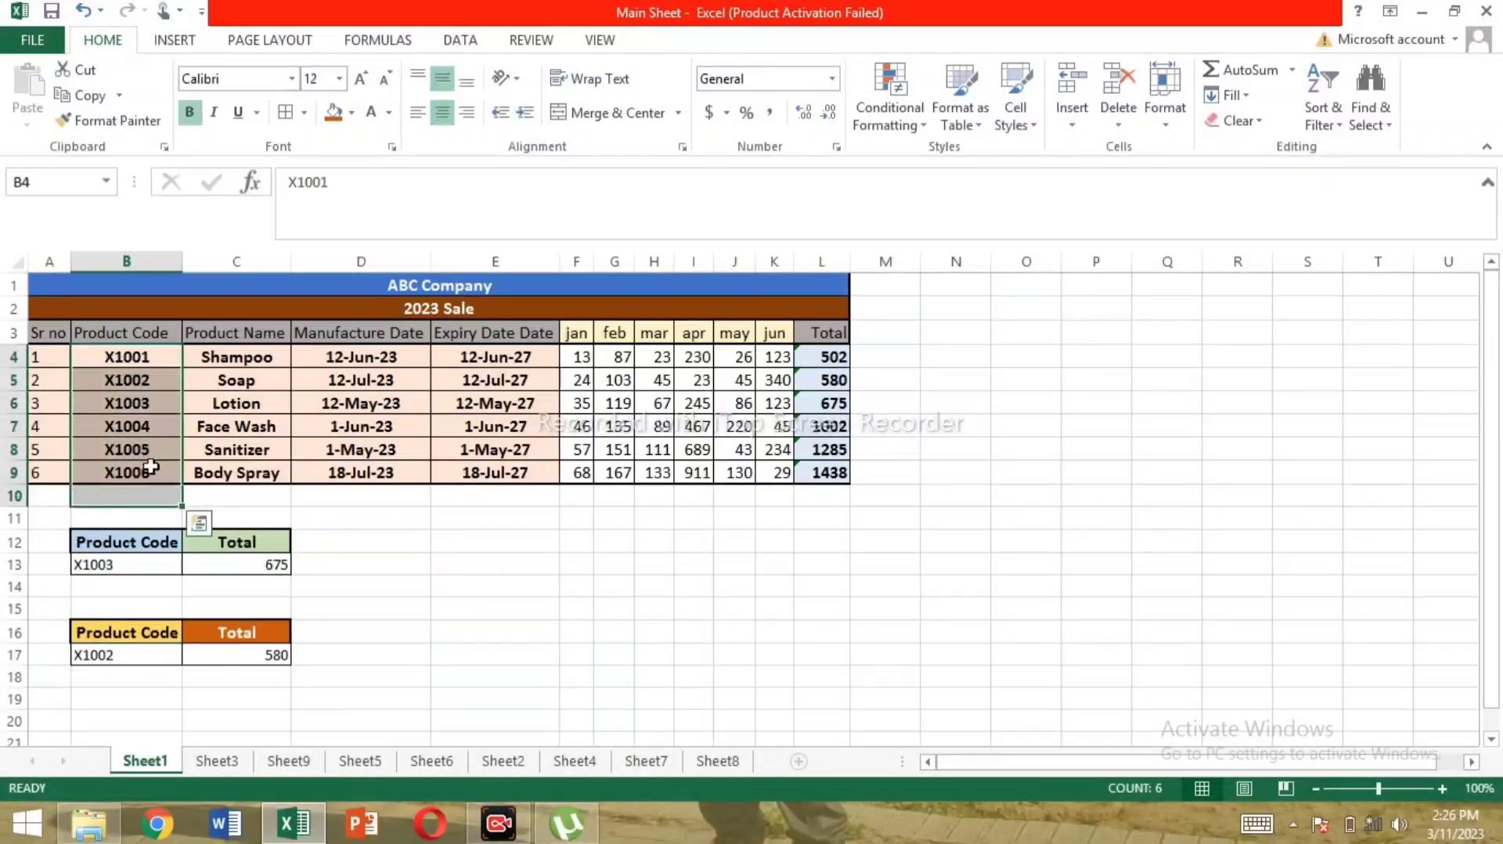
pyautogui.click(168, 380)
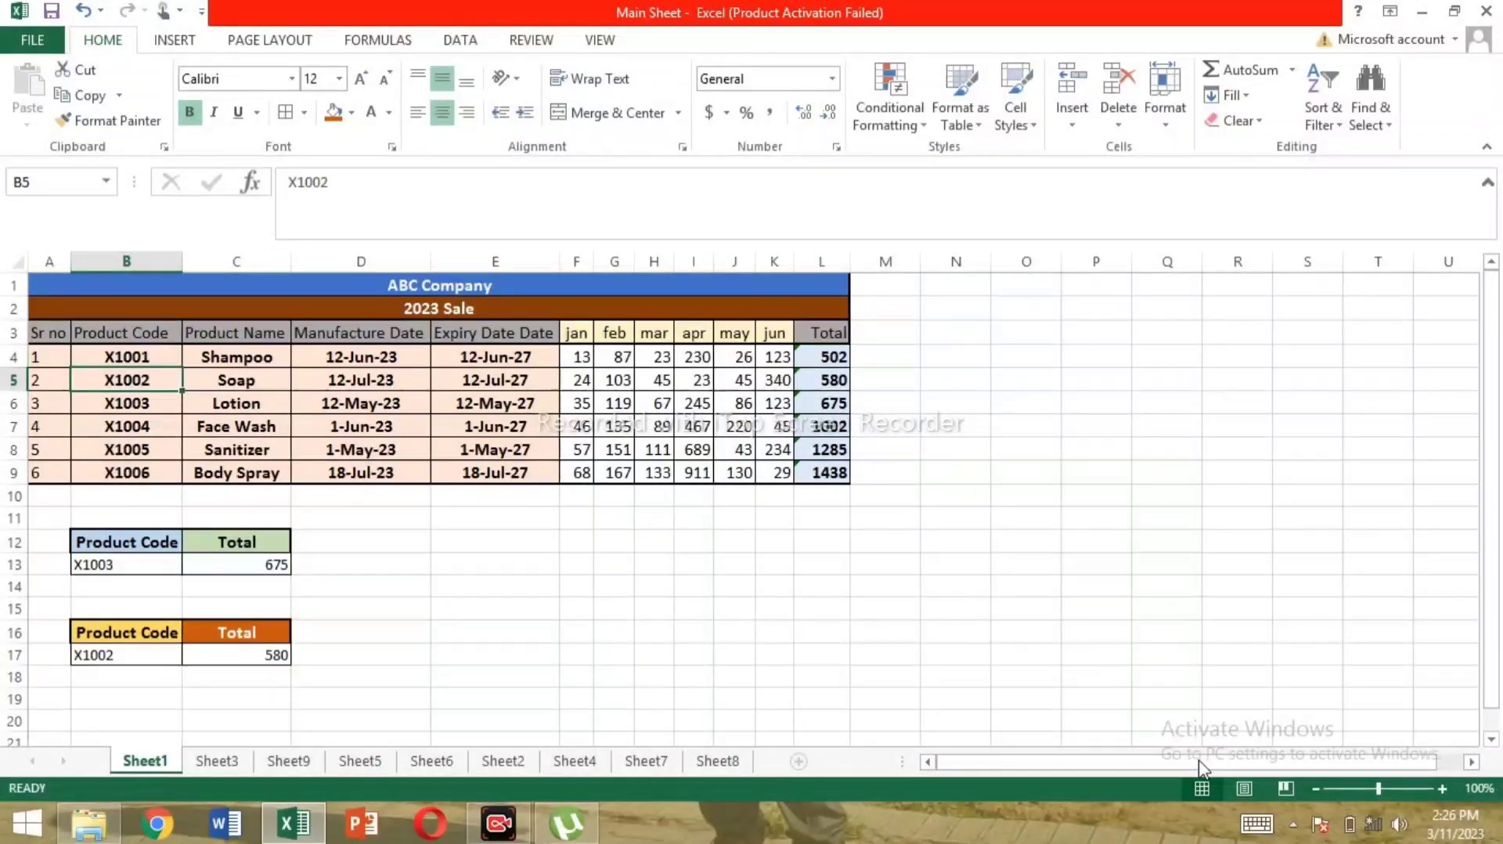
# Step: Change the product code in B17 to X1007 to test the XLOOKUP with a code missing from the sales table
pyautogui.click(107, 653)
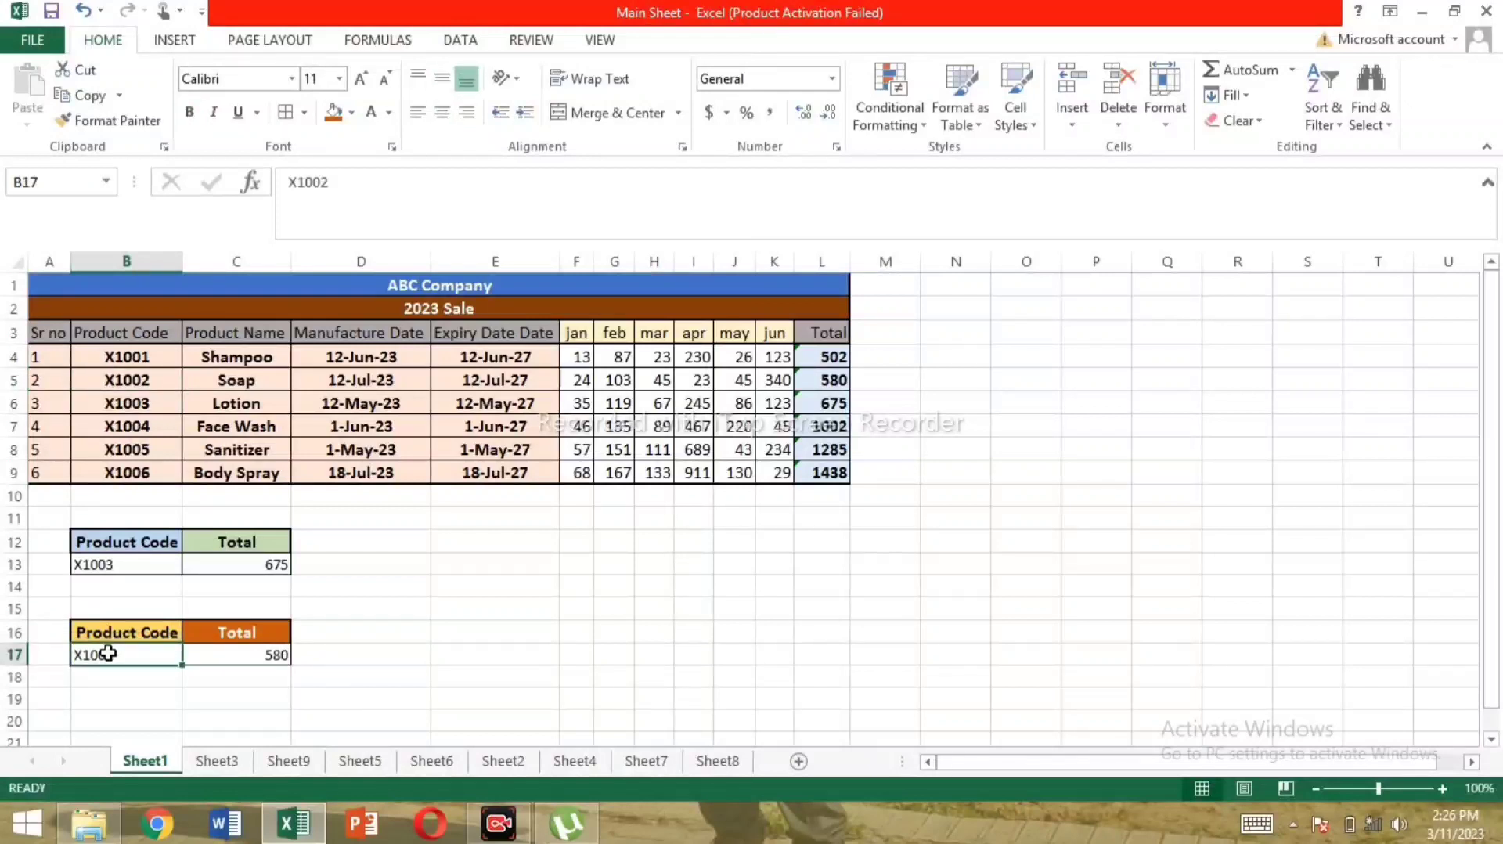
pyautogui.write('Z10')
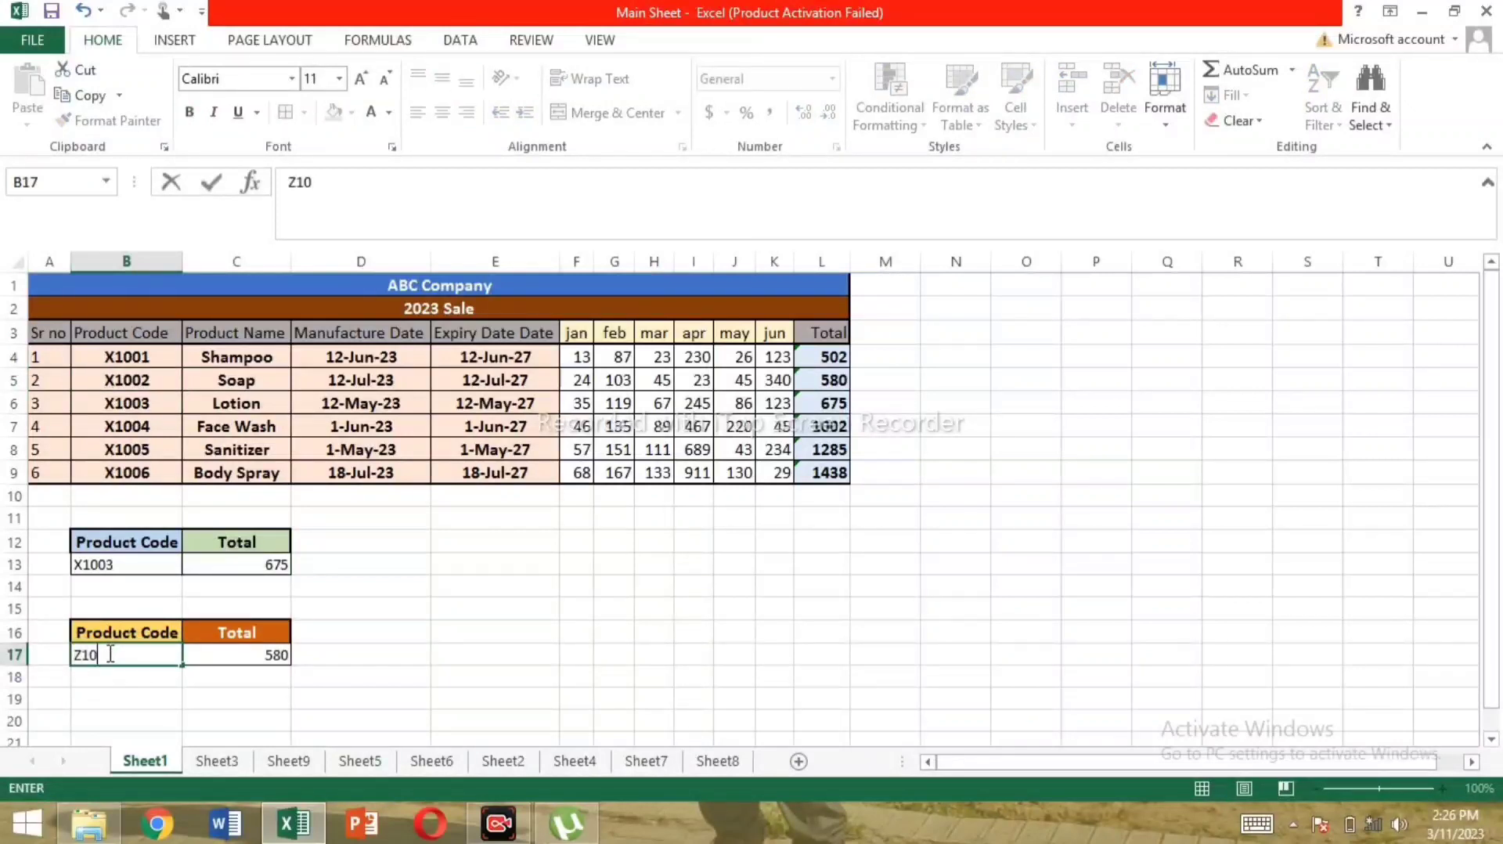
pyautogui.write('07')
pyautogui.press('BackSpace')
pyautogui.press('BackSpace')
pyautogui.press('BackSpace')
pyautogui.press('BackSpace')
pyautogui.press('BackSpace')
pyautogui.write('X1007')
pyautogui.press('Tab')
pyautogui.press('Tab')
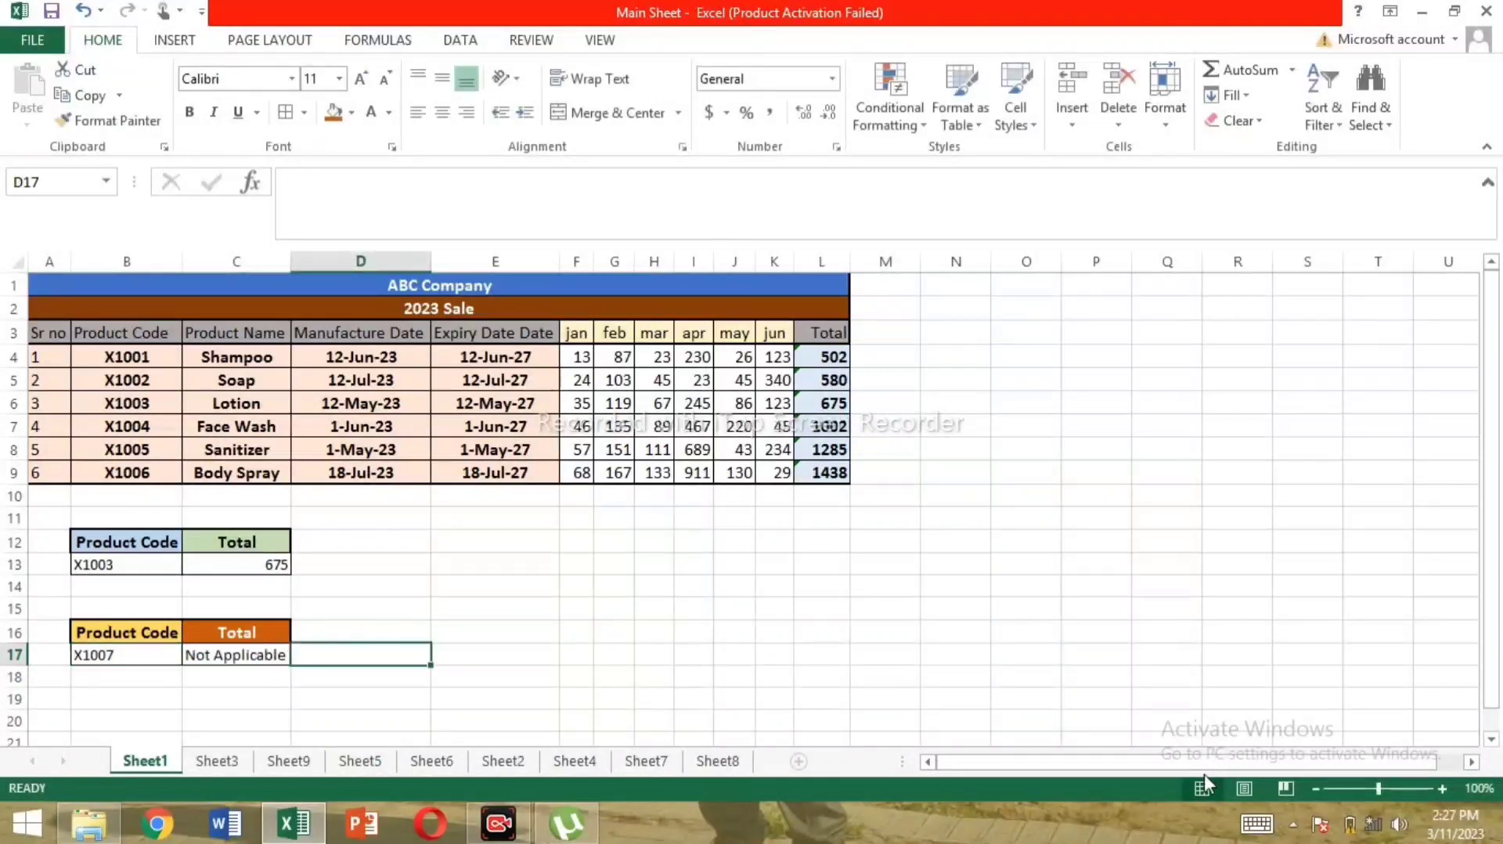